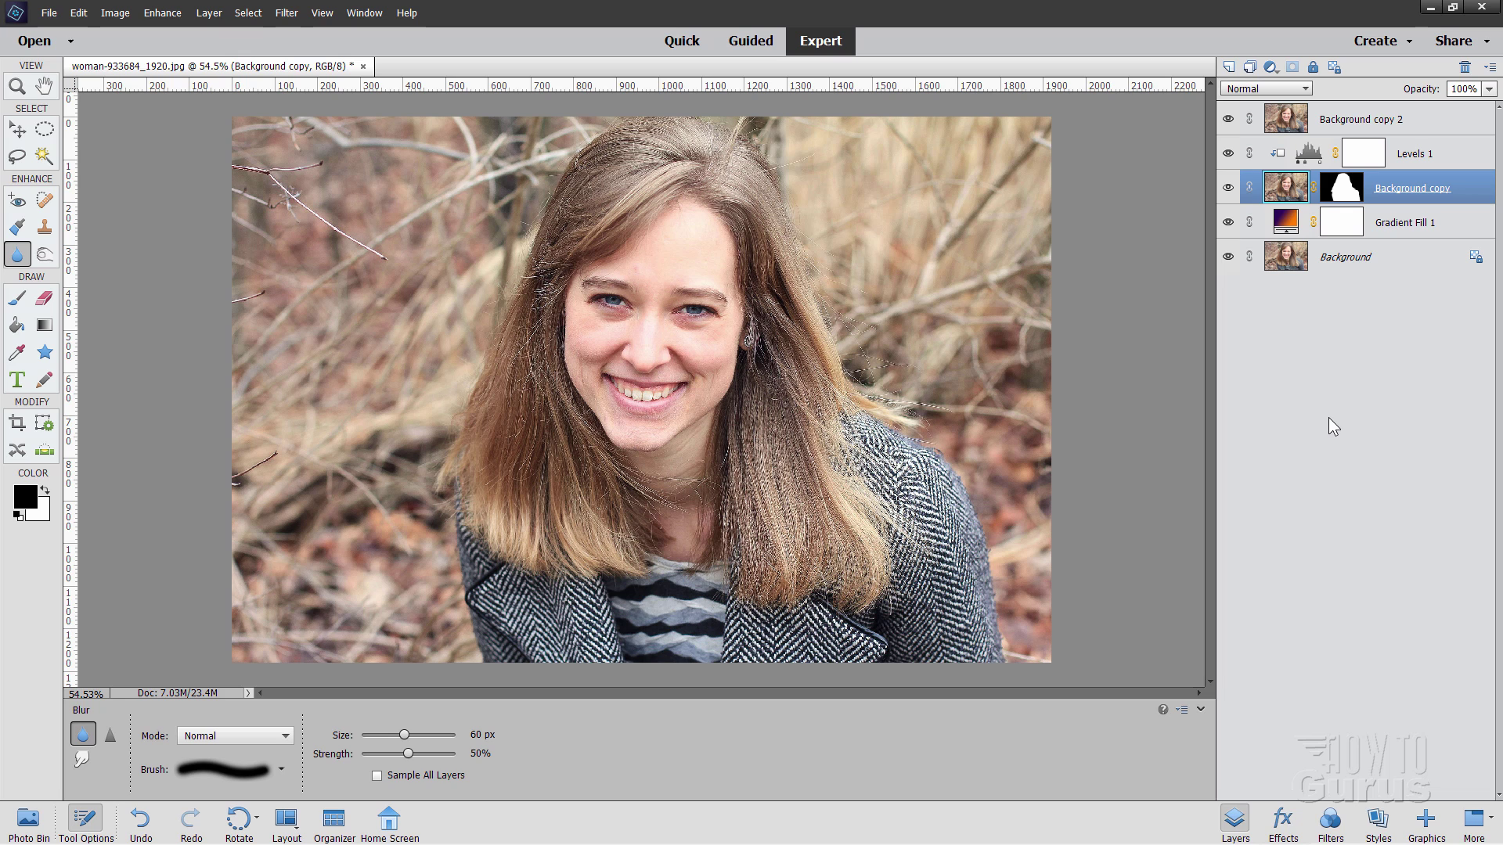
Delete all the layers above the Background layer, from Background copy 2 down to Gradient Fill 1.
left_click(1227, 120)
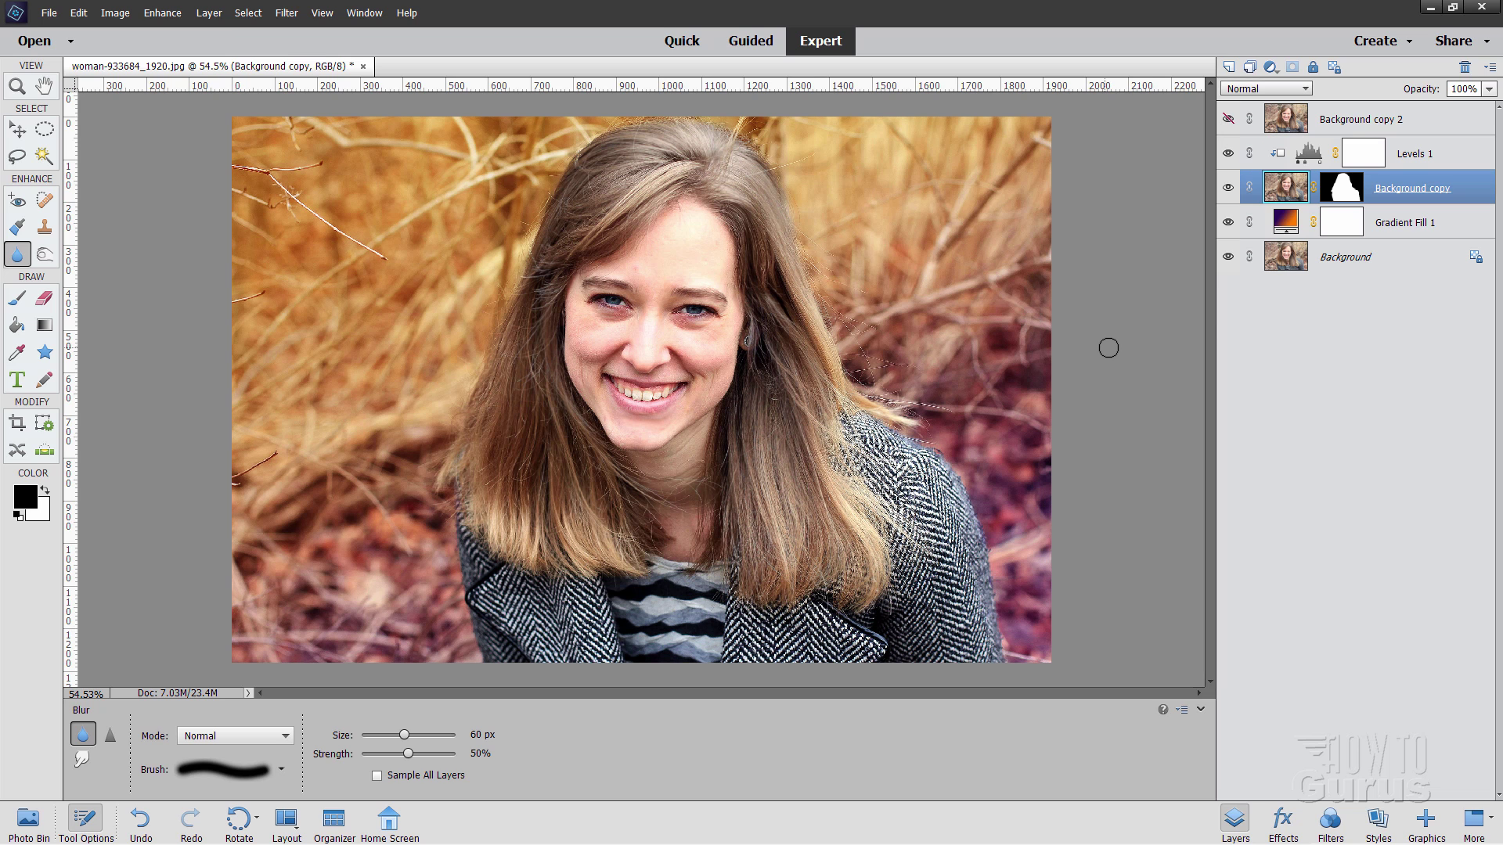
left_click(1382, 120)
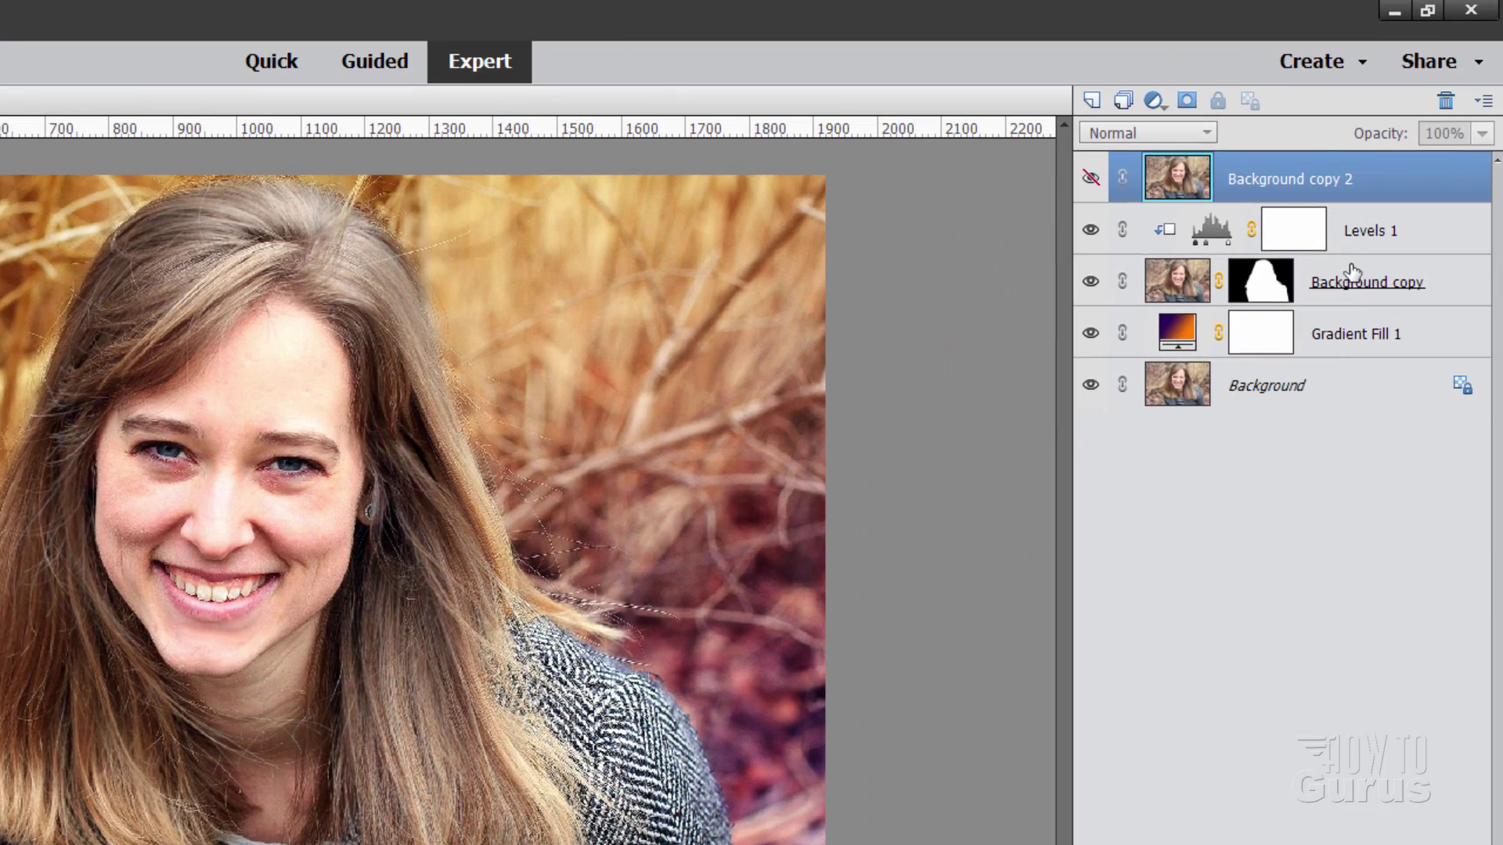
left_click(1393, 245, "shift")
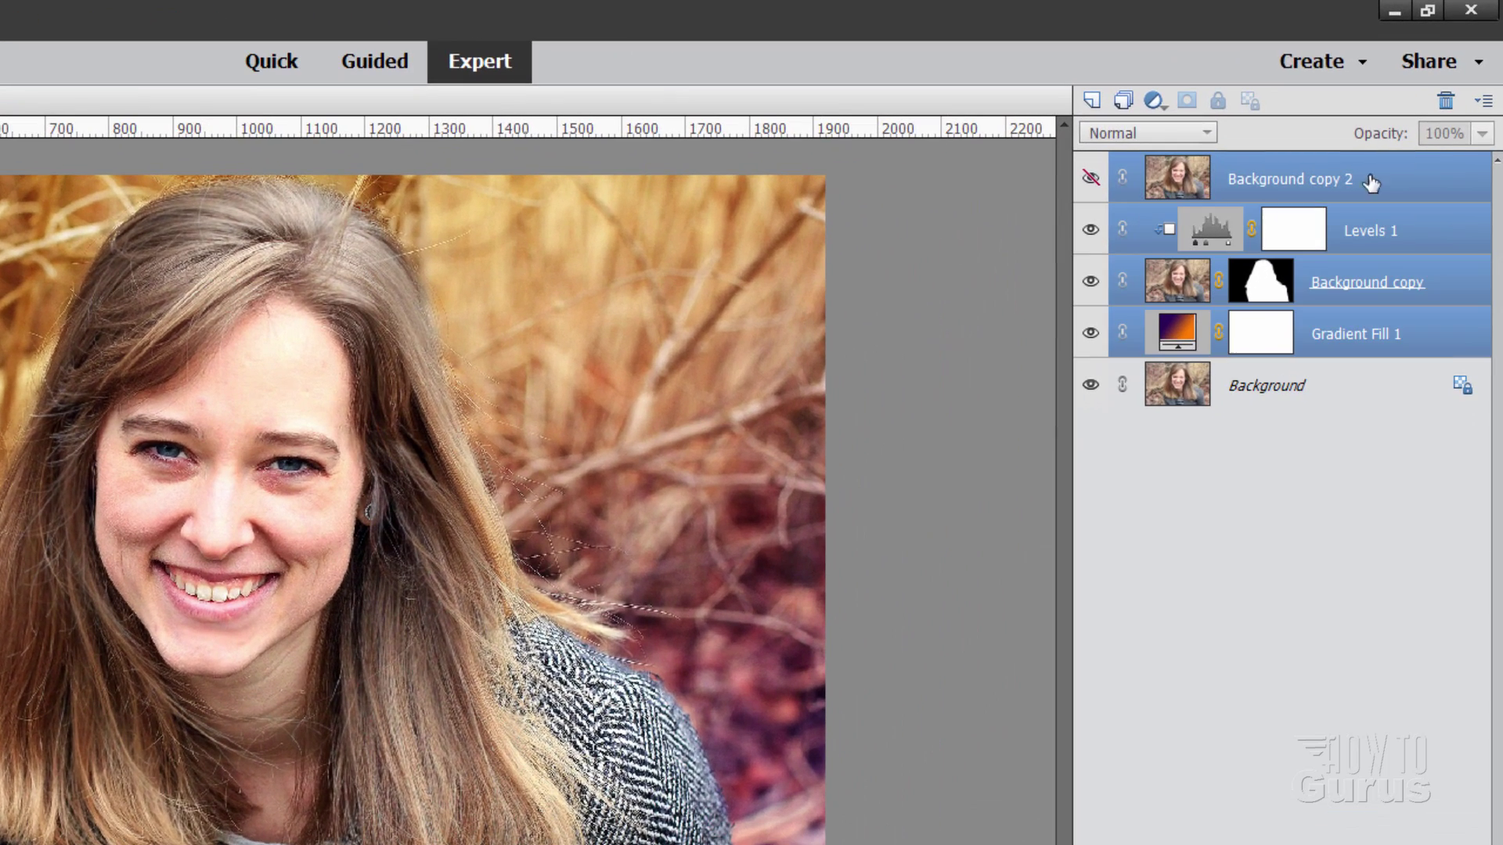
left_click(1444, 100)
left_click(338, 473)
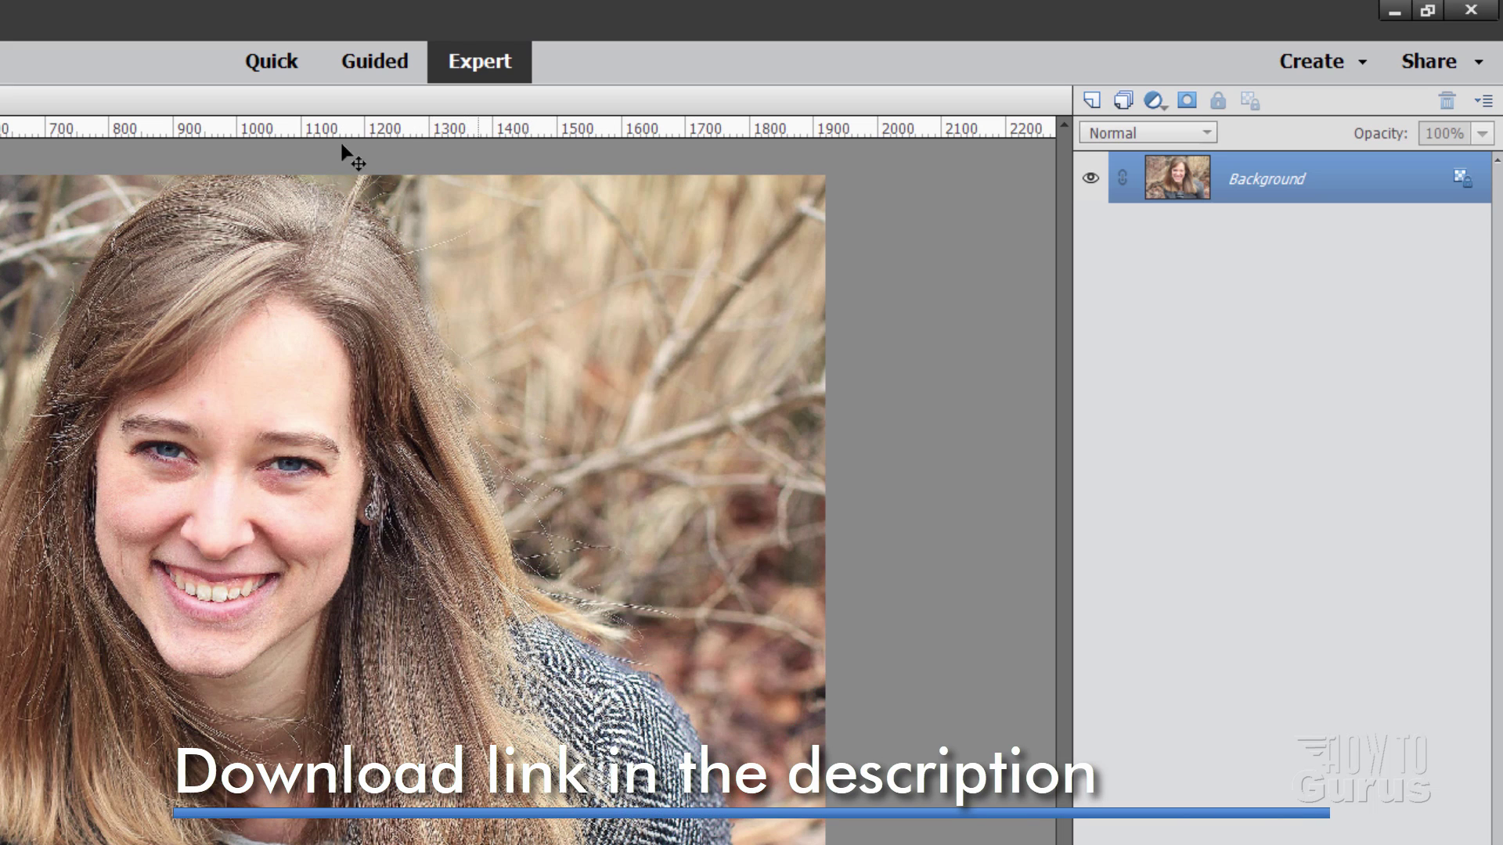
Duplicate the Background layer in the same document as Background copy.
right_click(1258, 186)
left_click(1281, 241)
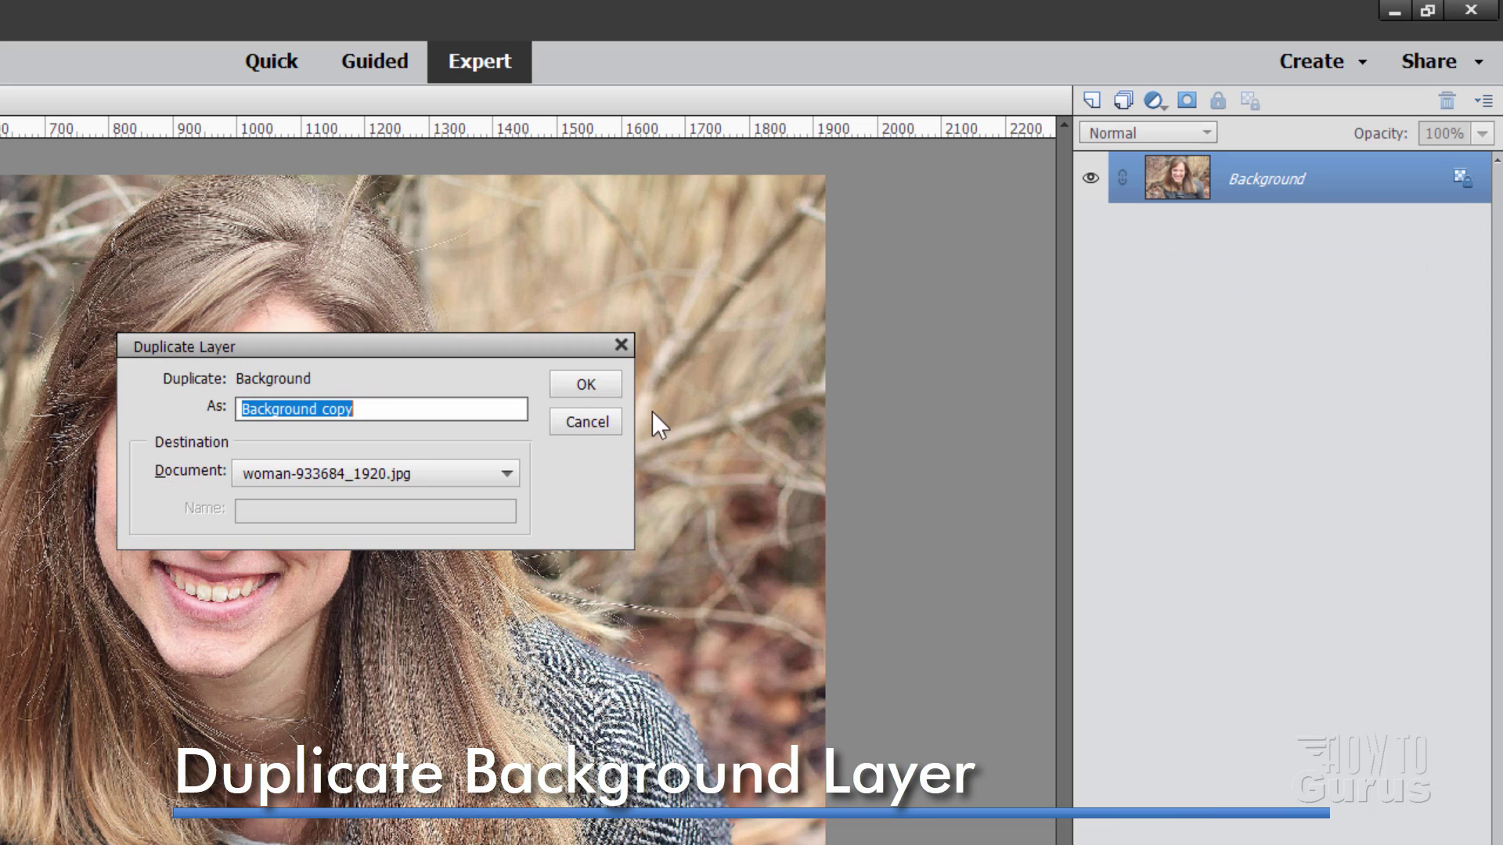
left_click(594, 387)
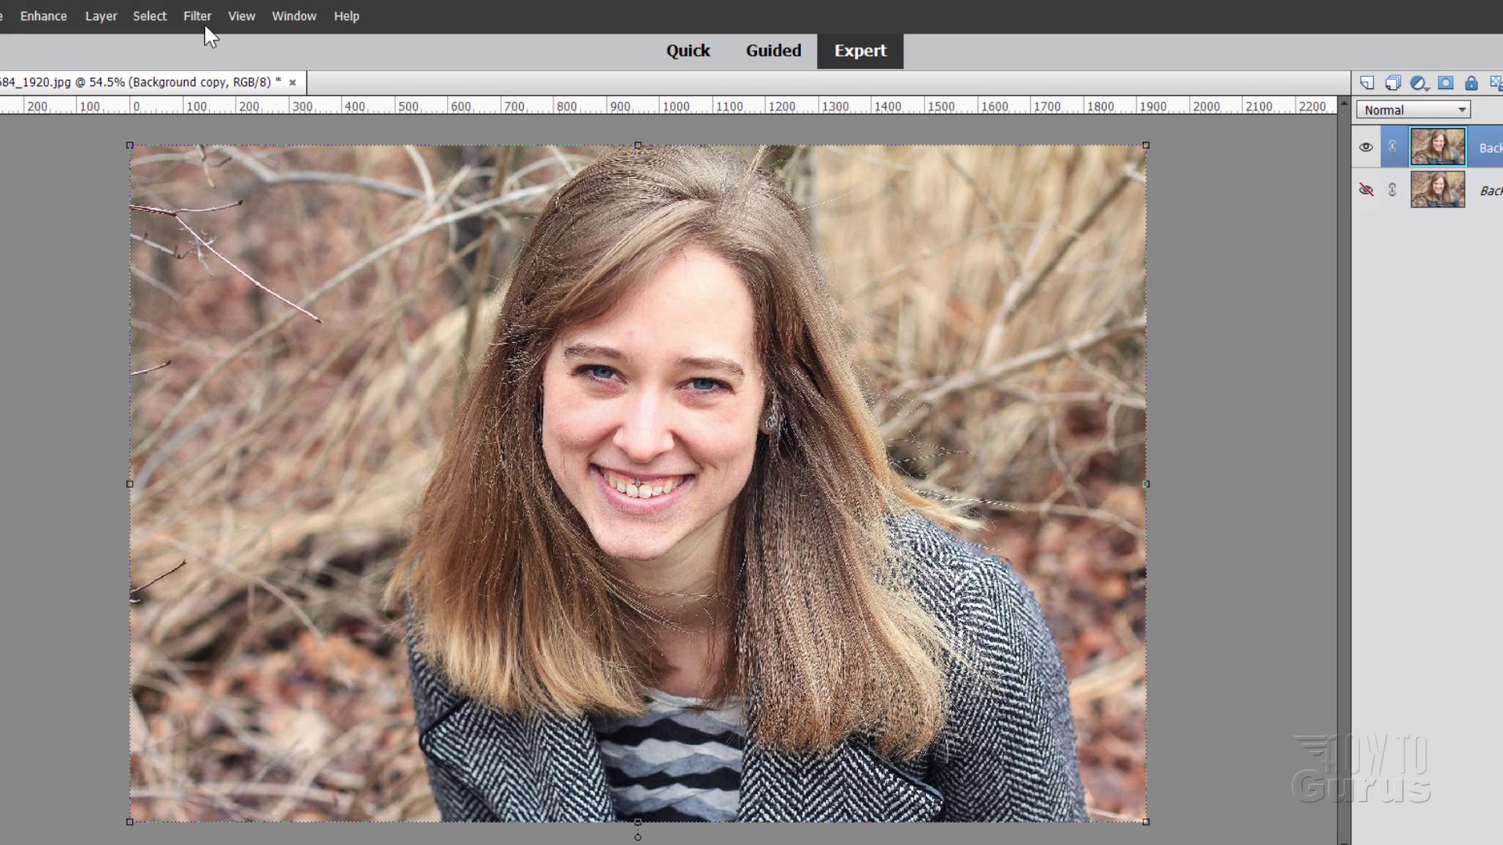
left_click(199, 17)
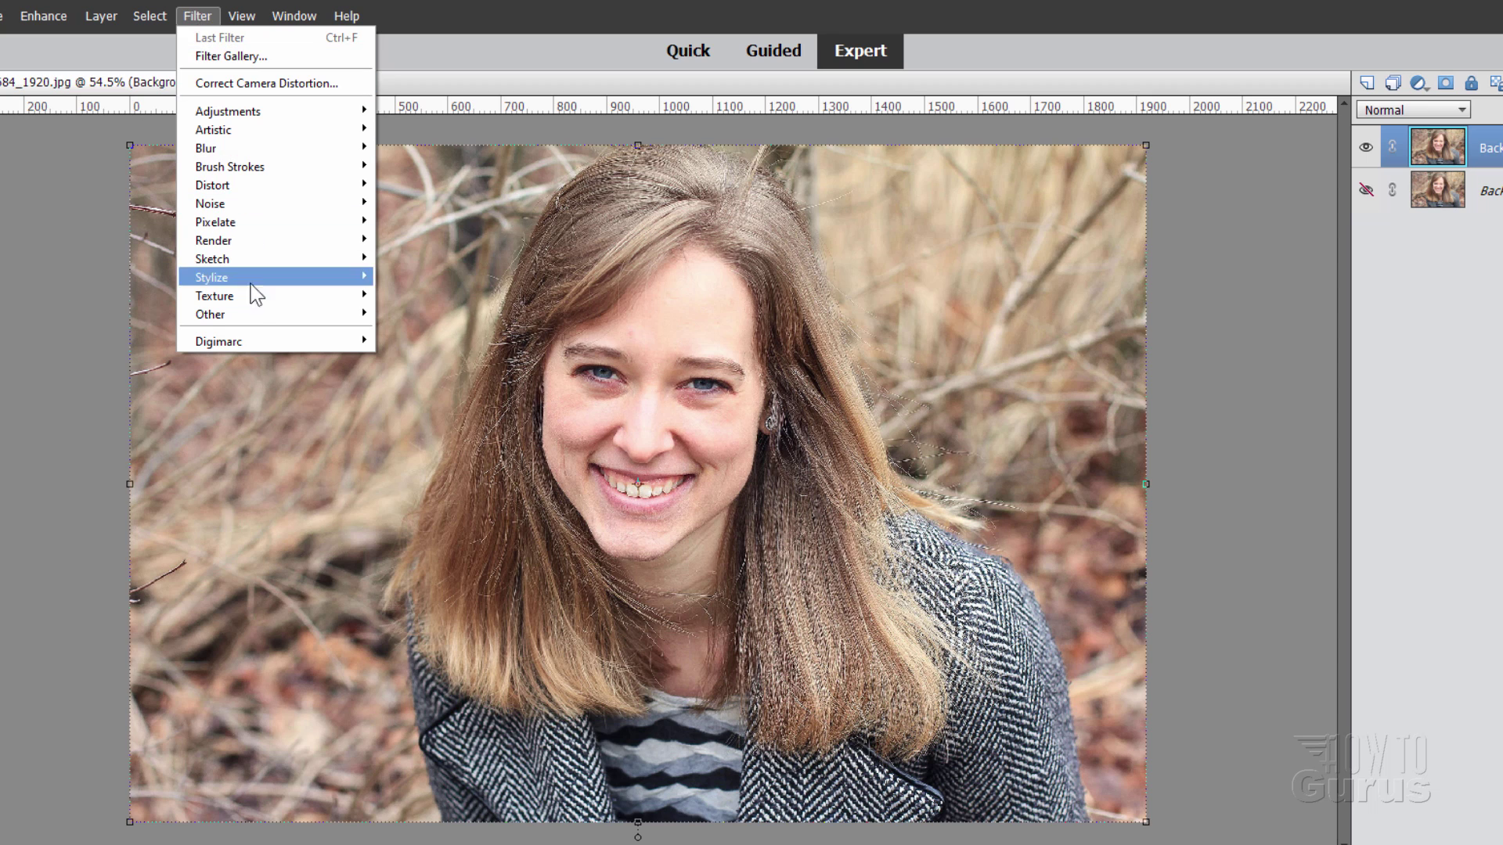
mouse_move(256, 313)
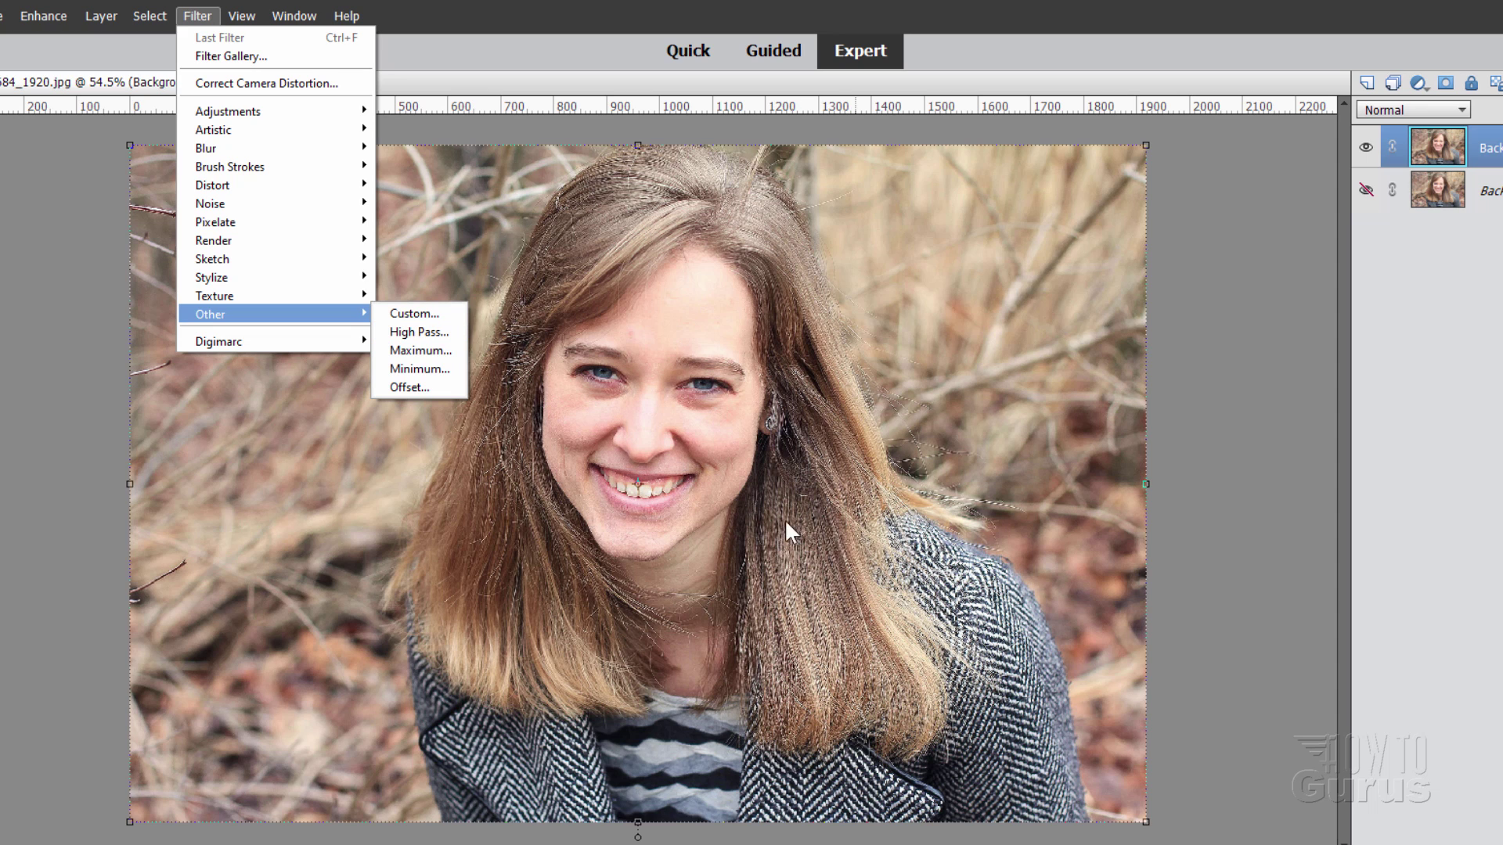
left_click(1286, 599)
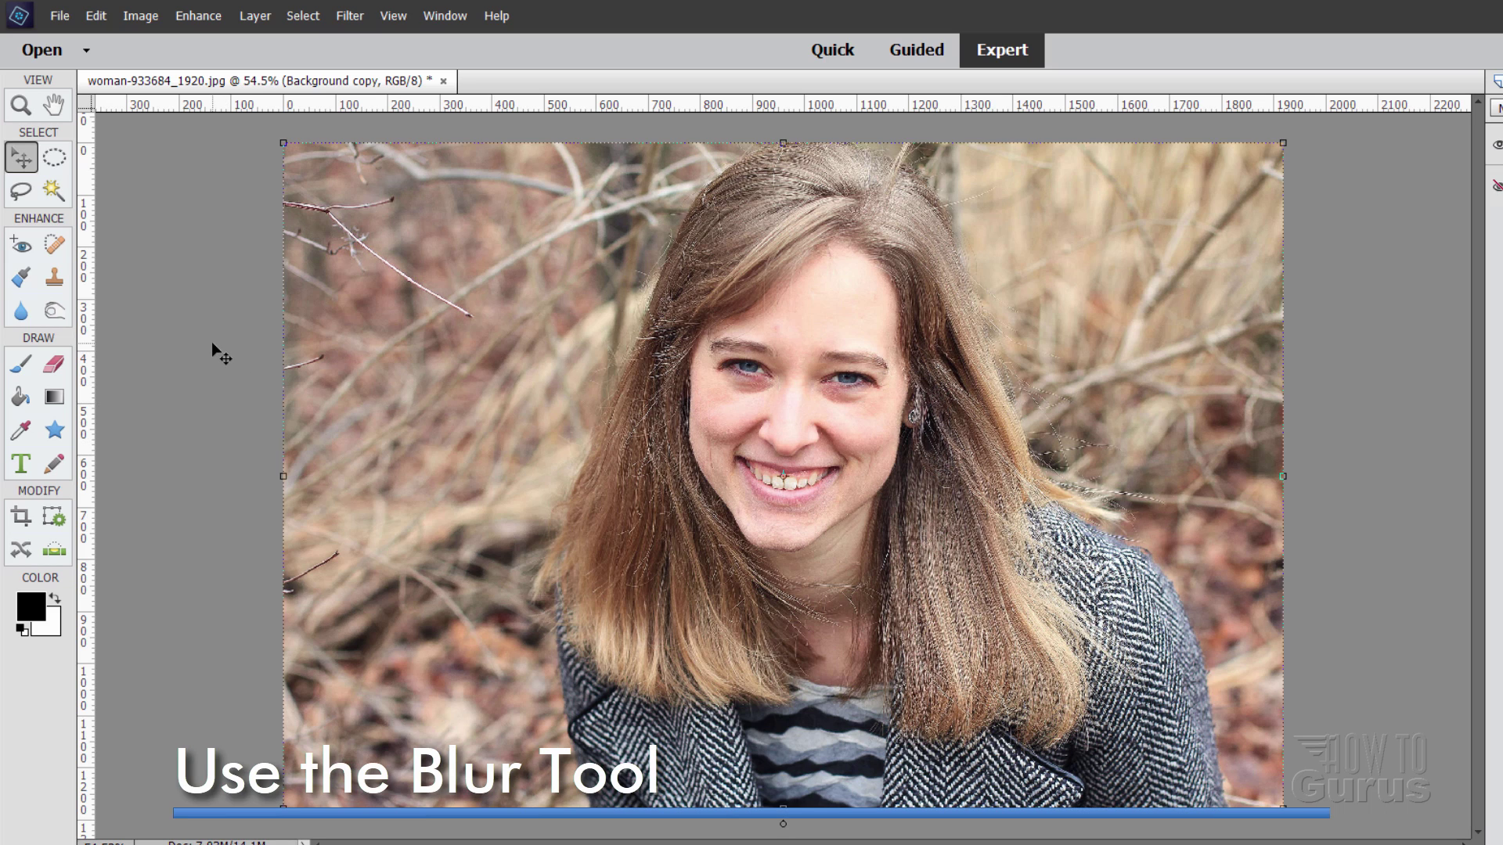
Soften the woman's over-sharp hair with the Blur tool at 60 px and 50% strength, and toggle the Background copy layer to compare.
left_click(22, 312)
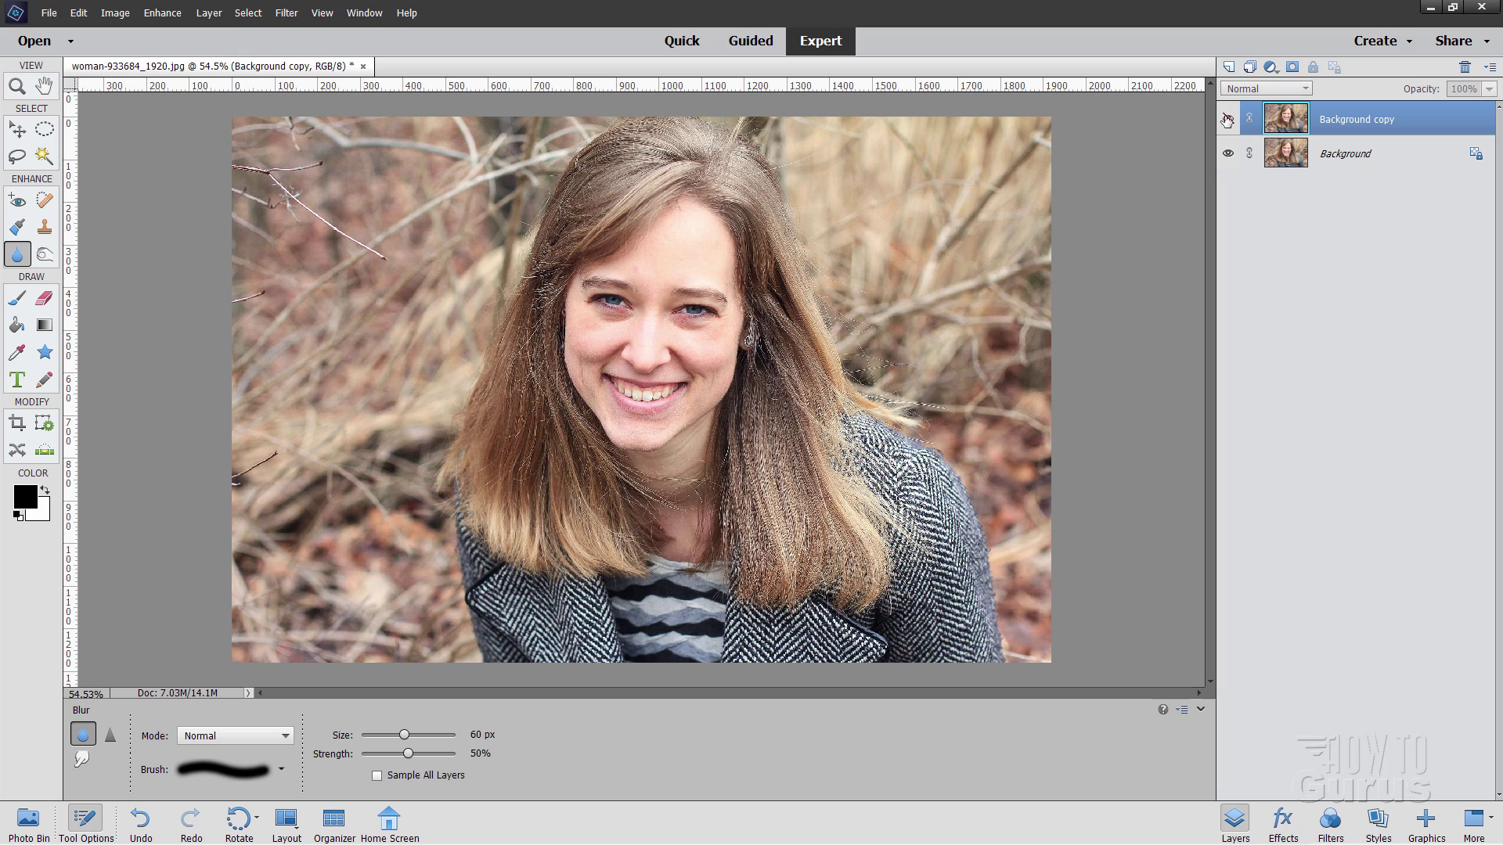
left_click(1227, 120)
left_click(1227, 119)
left_click(1227, 120)
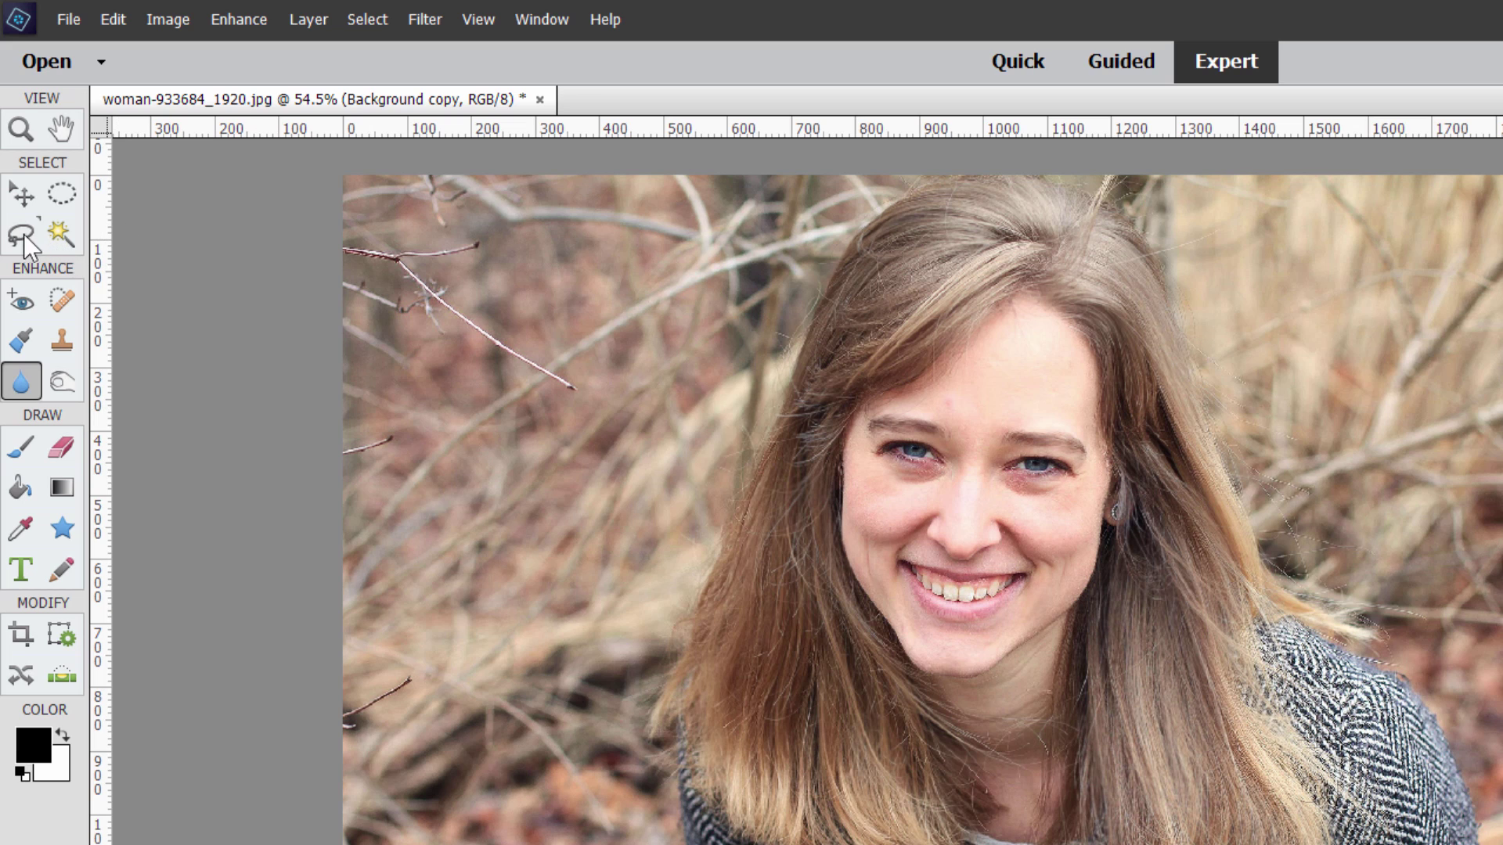
Select the woman with a loose freehand Lasso outline around her hair and coat, using a 1 px feather.
left_click(22, 235)
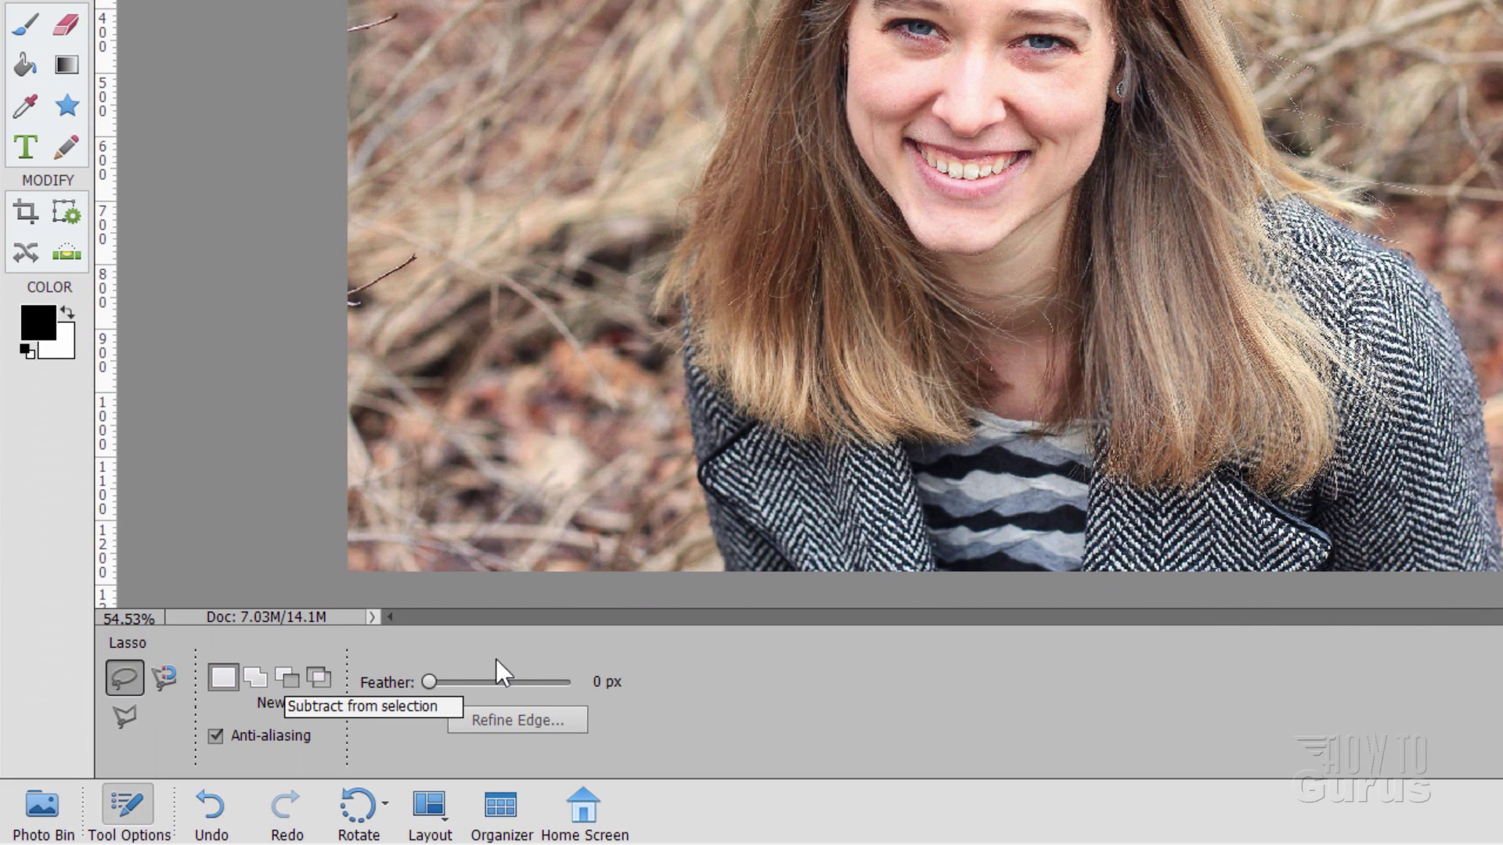
left_click(604, 682)
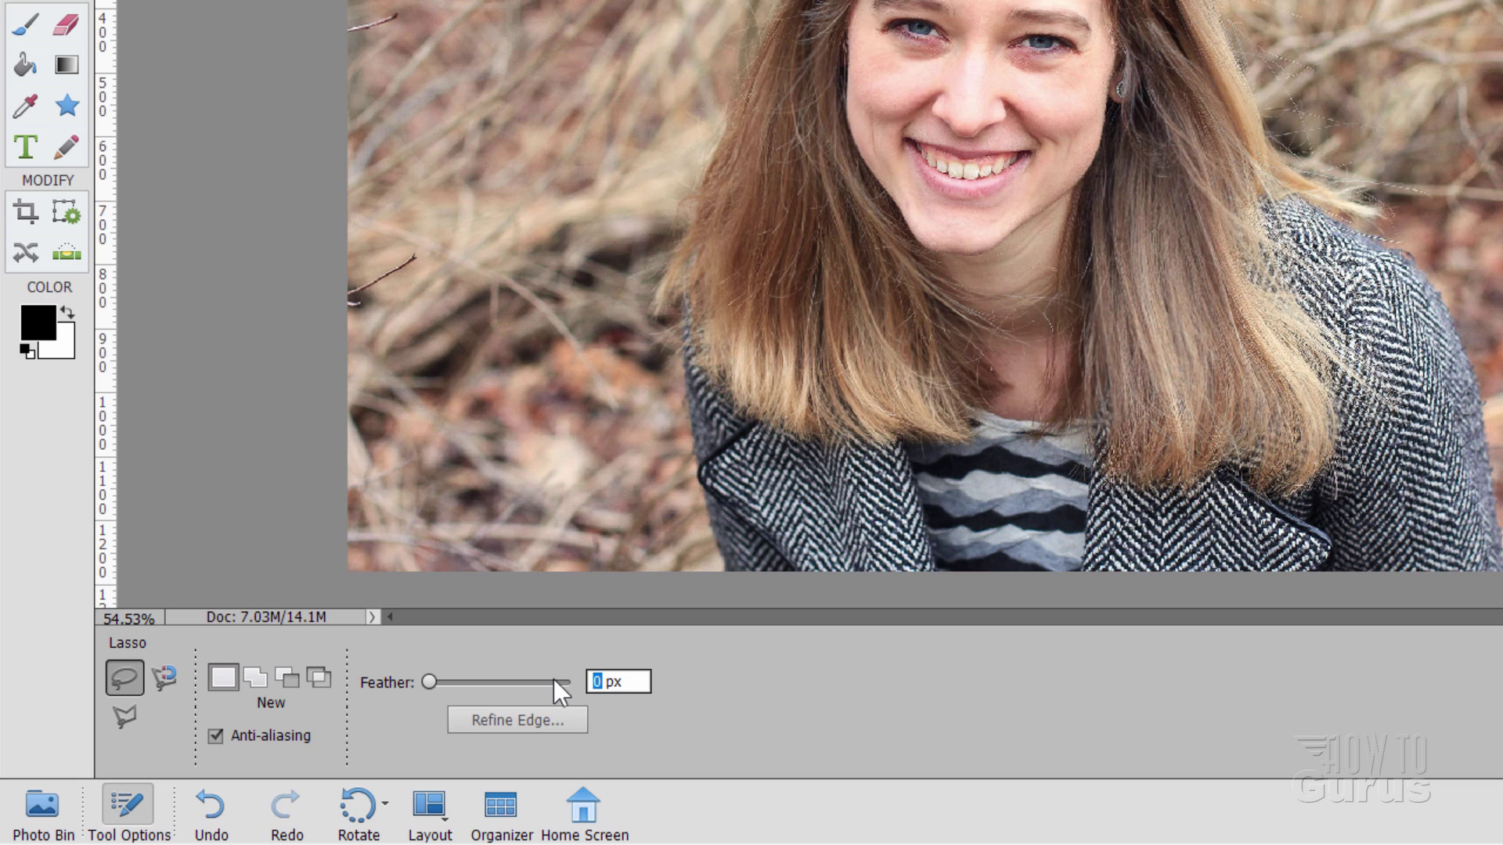
type("1")
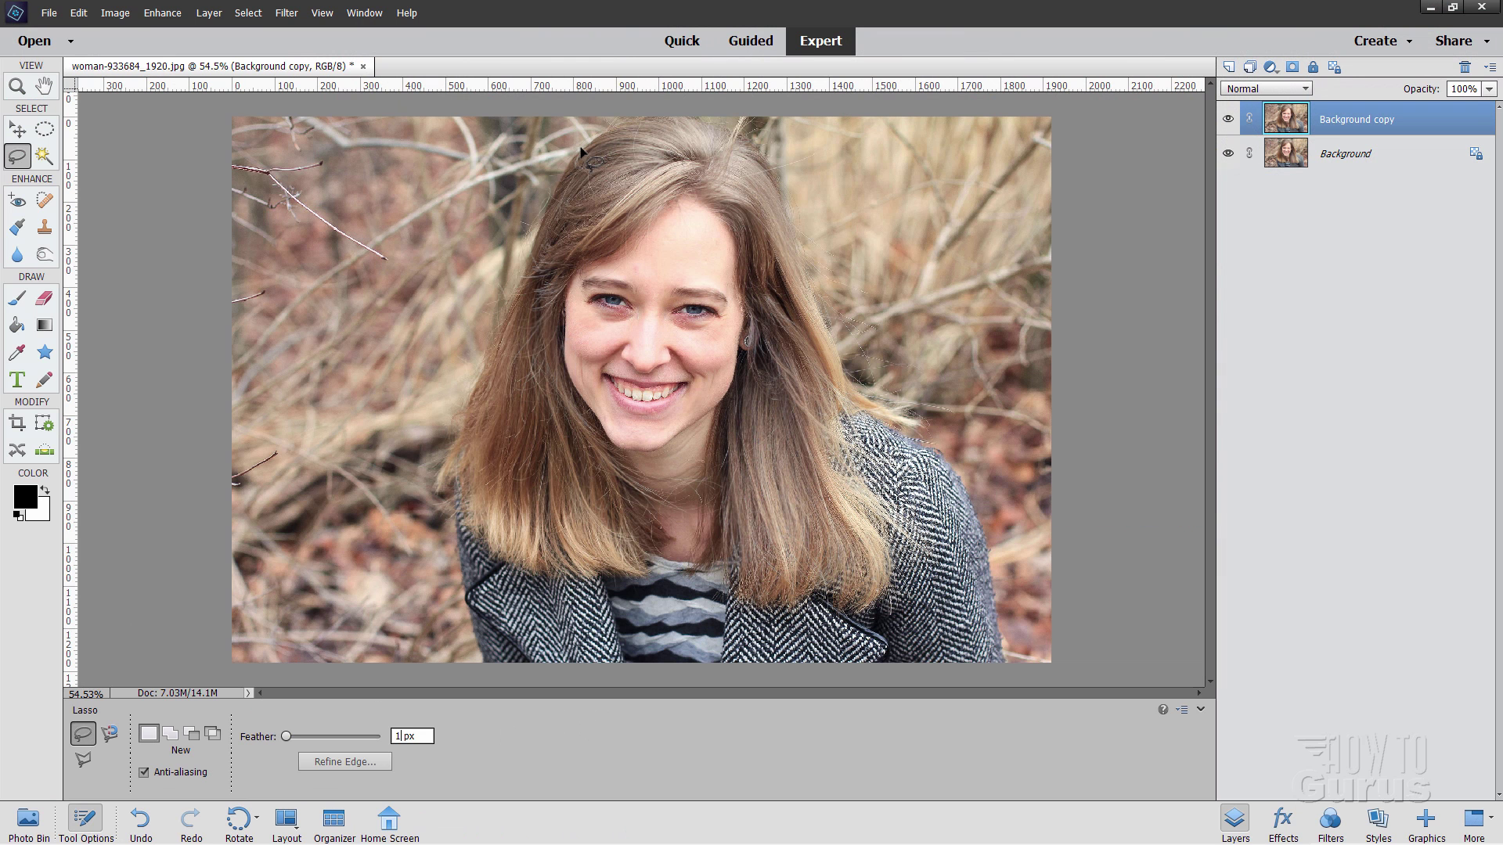
left_click_drag(577, 147, 560, 163)
left_click_drag(526, 241, 514, 284)
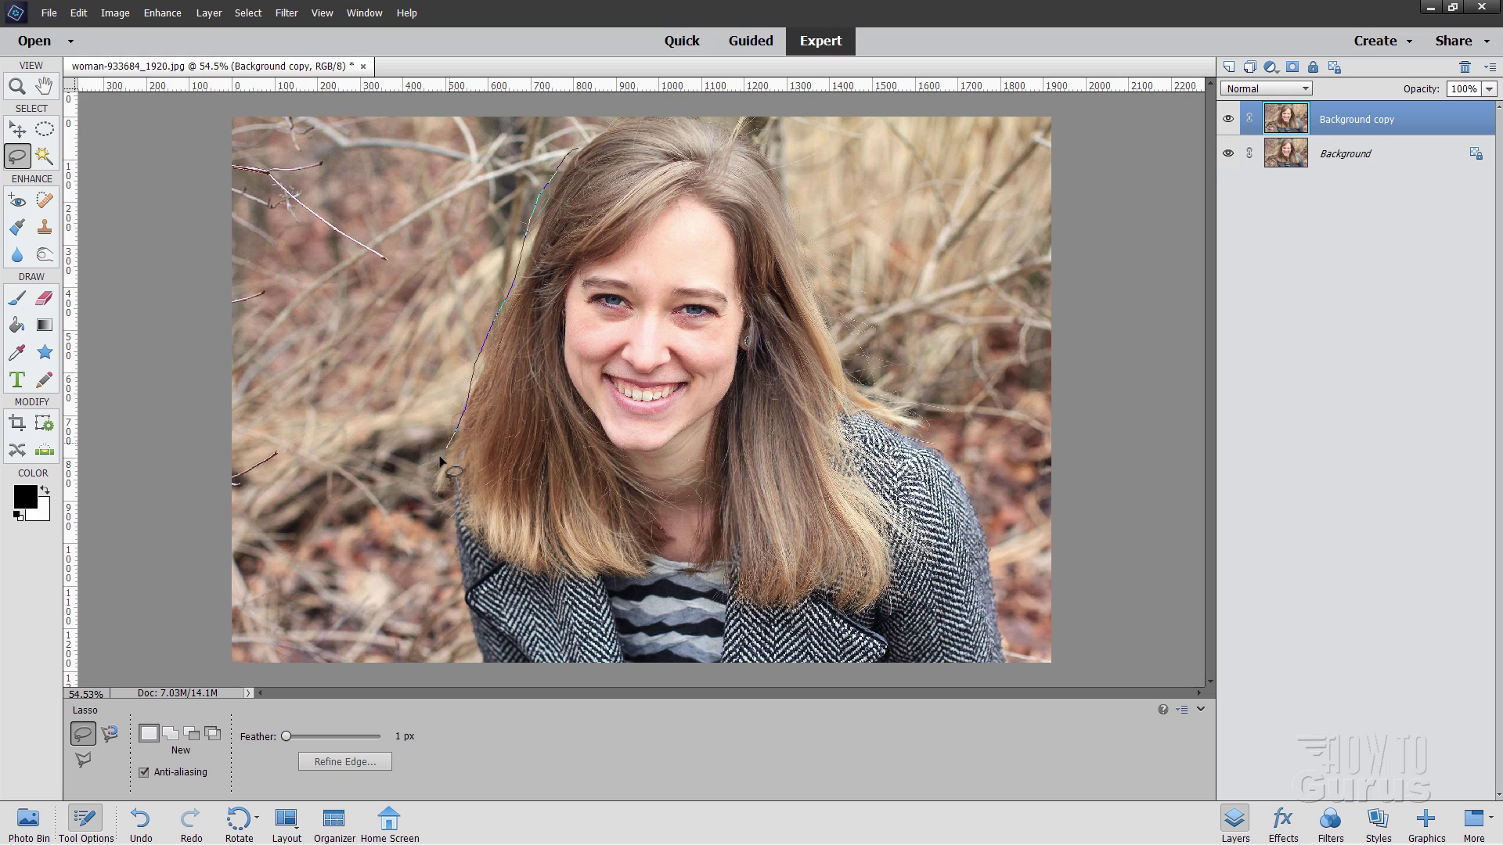
left_click_drag(428, 493, 455, 566)
mouse_move(544, 686)
left_mouse_down()
mouse_move(762, 695)
mouse_move(1006, 670)
left_mouse_up()
left_click_drag(1004, 616, 996, 576)
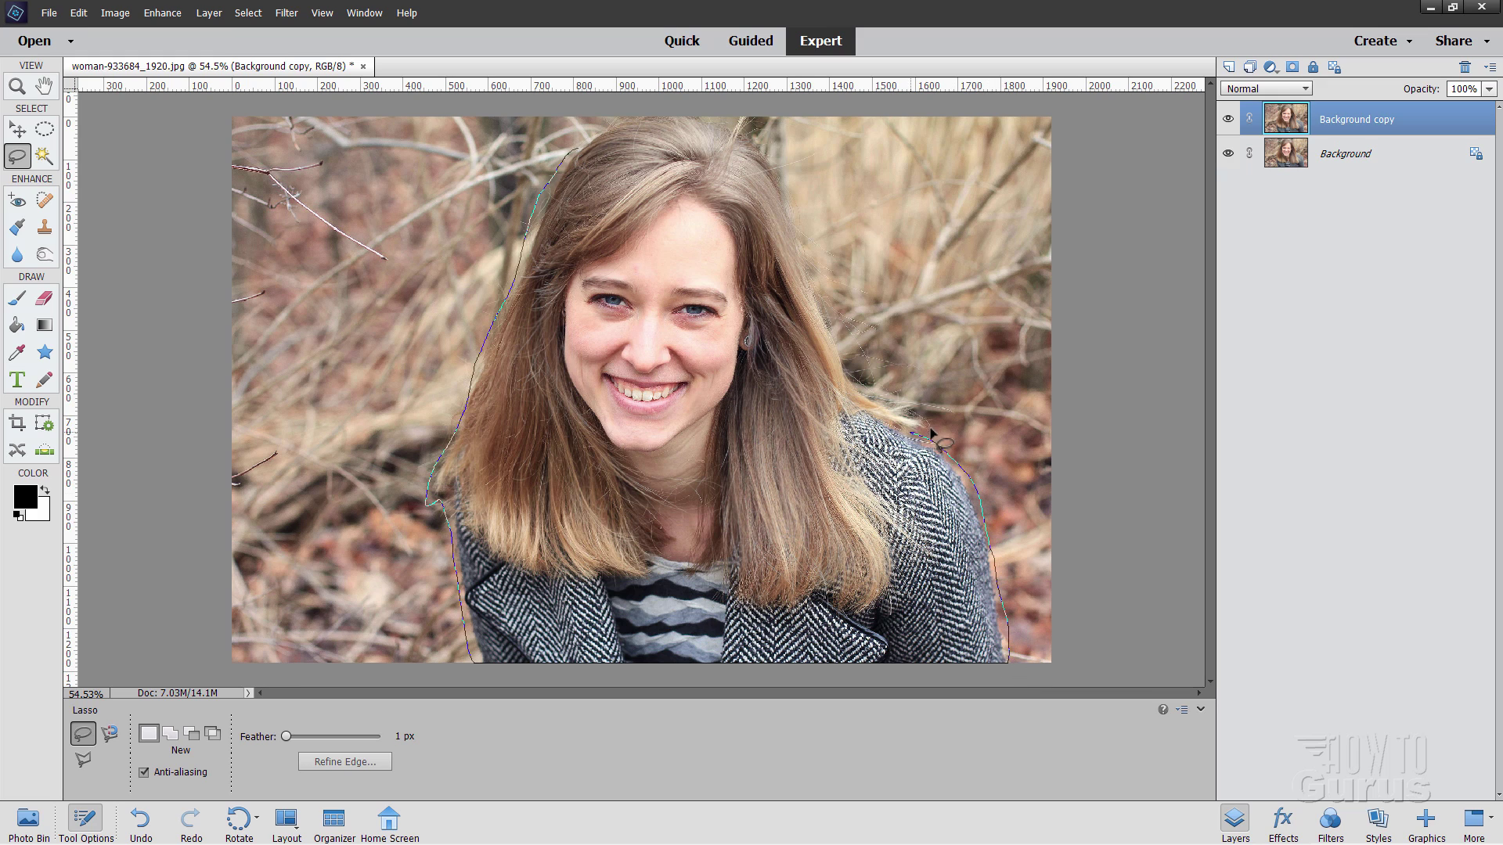
left_click_drag(921, 415, 869, 396)
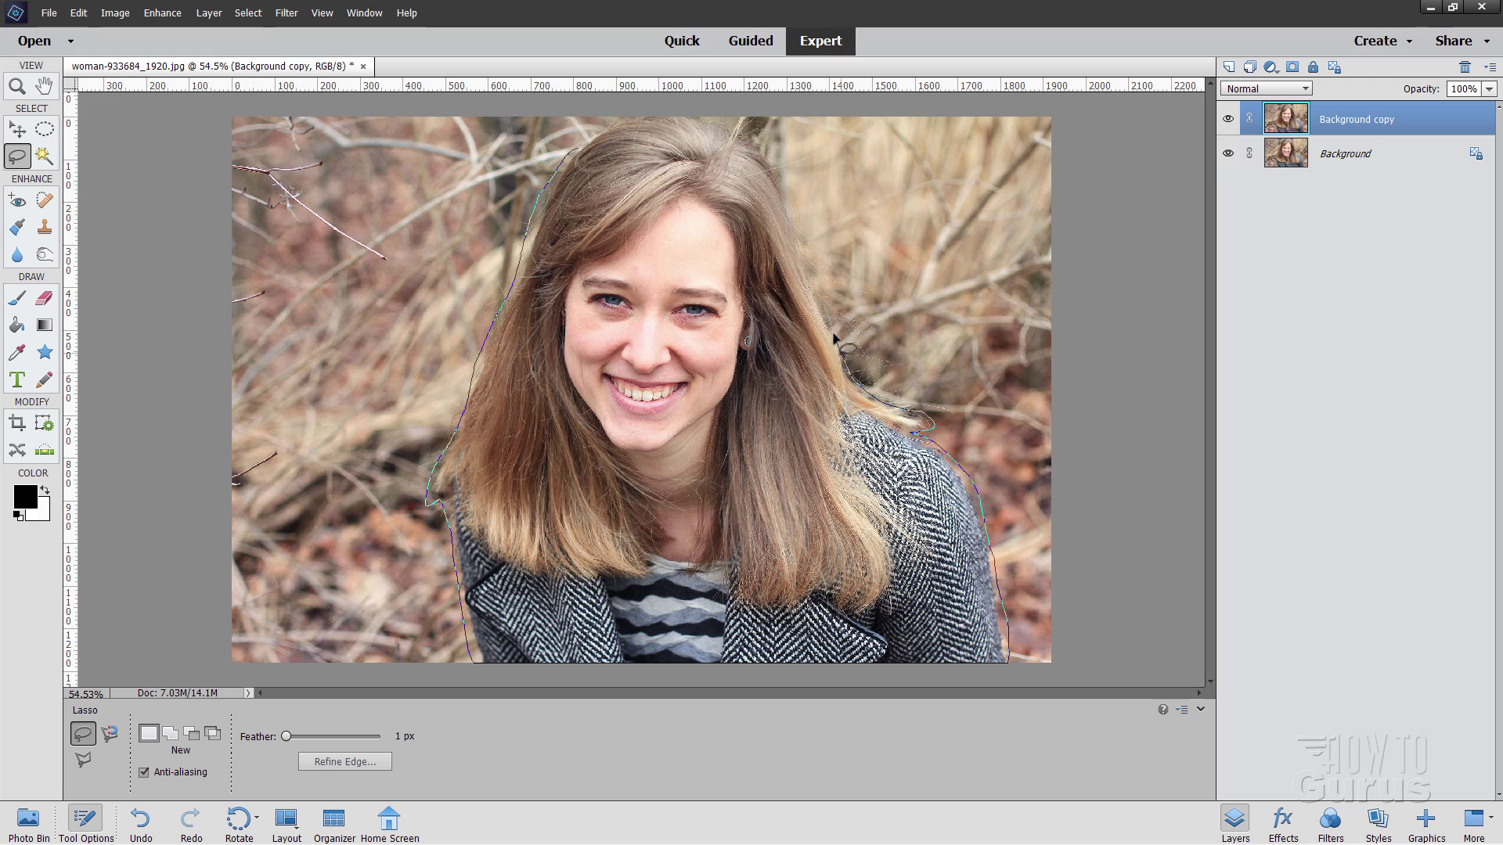
left_click_drag(839, 344, 824, 309)
left_click_drag(718, 124, 662, 117)
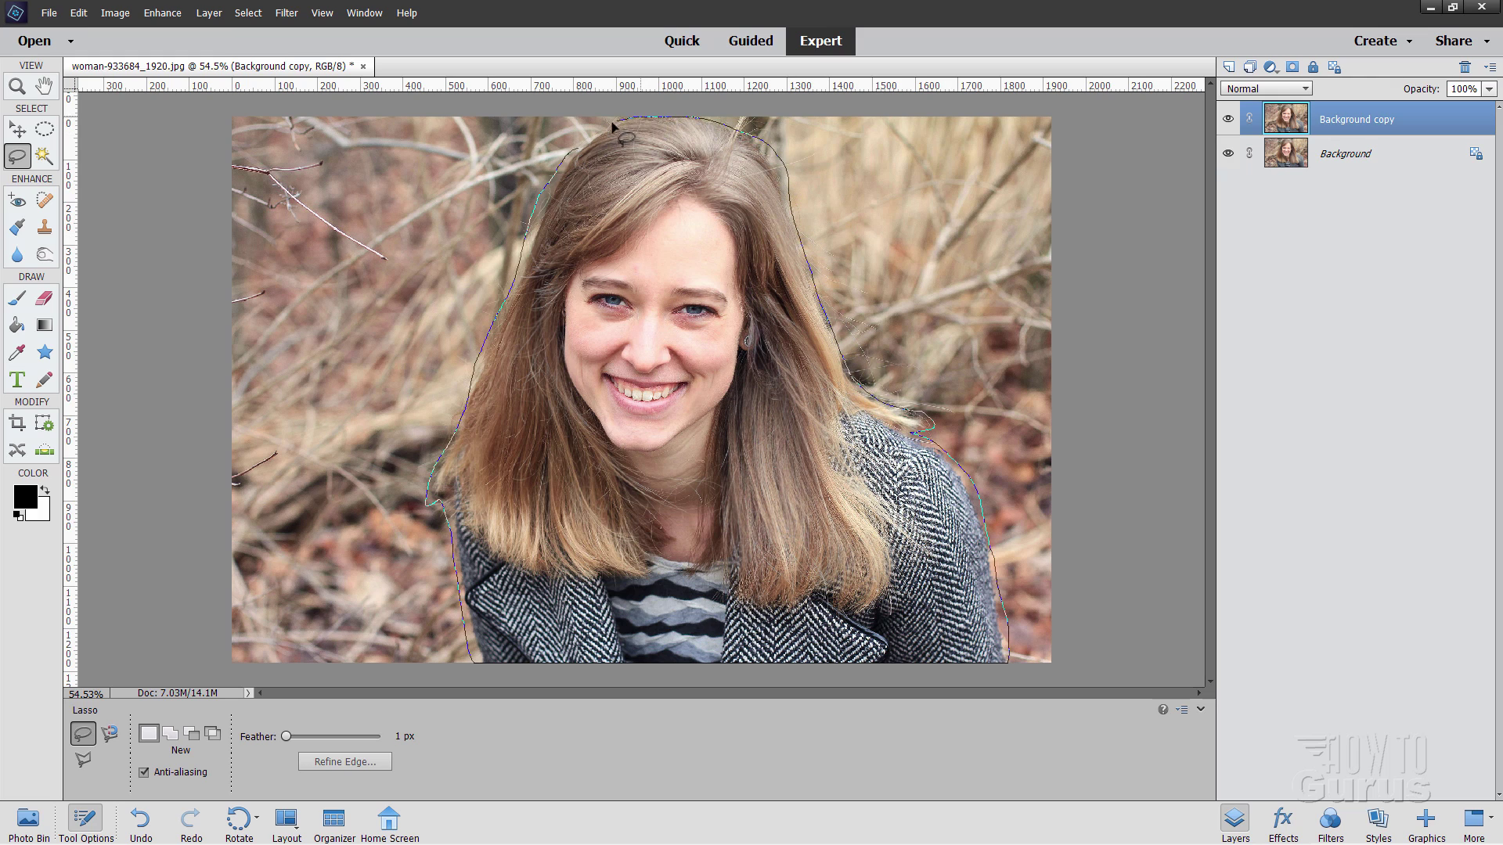
left_click_drag(569, 159, 571, 167)
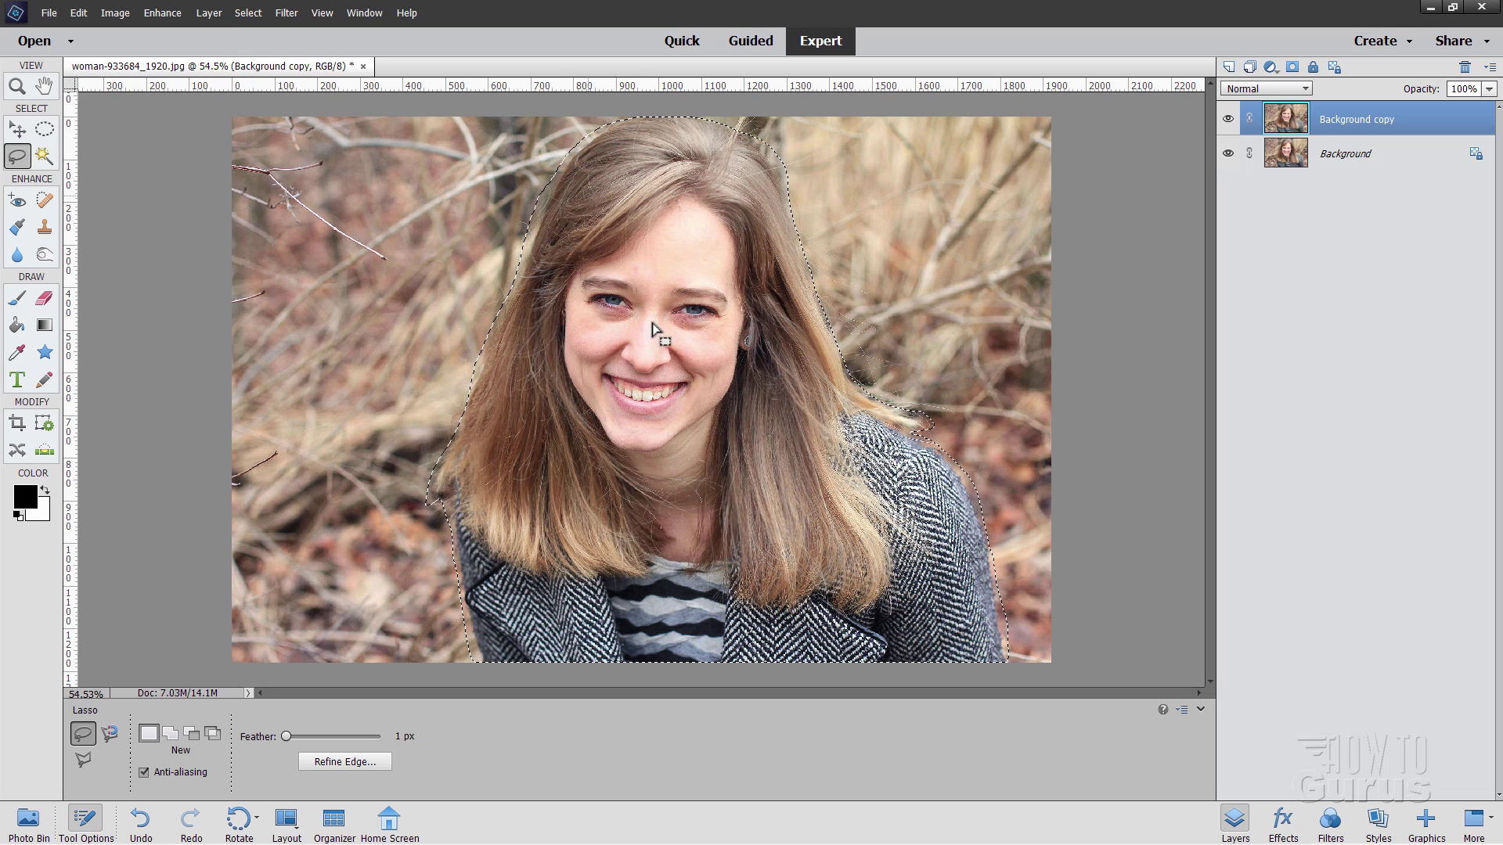
In Refine Edge, enable Smart Radius with a 1 px radius and brush along the hair edge on the image's left side.
left_click(326, 764)
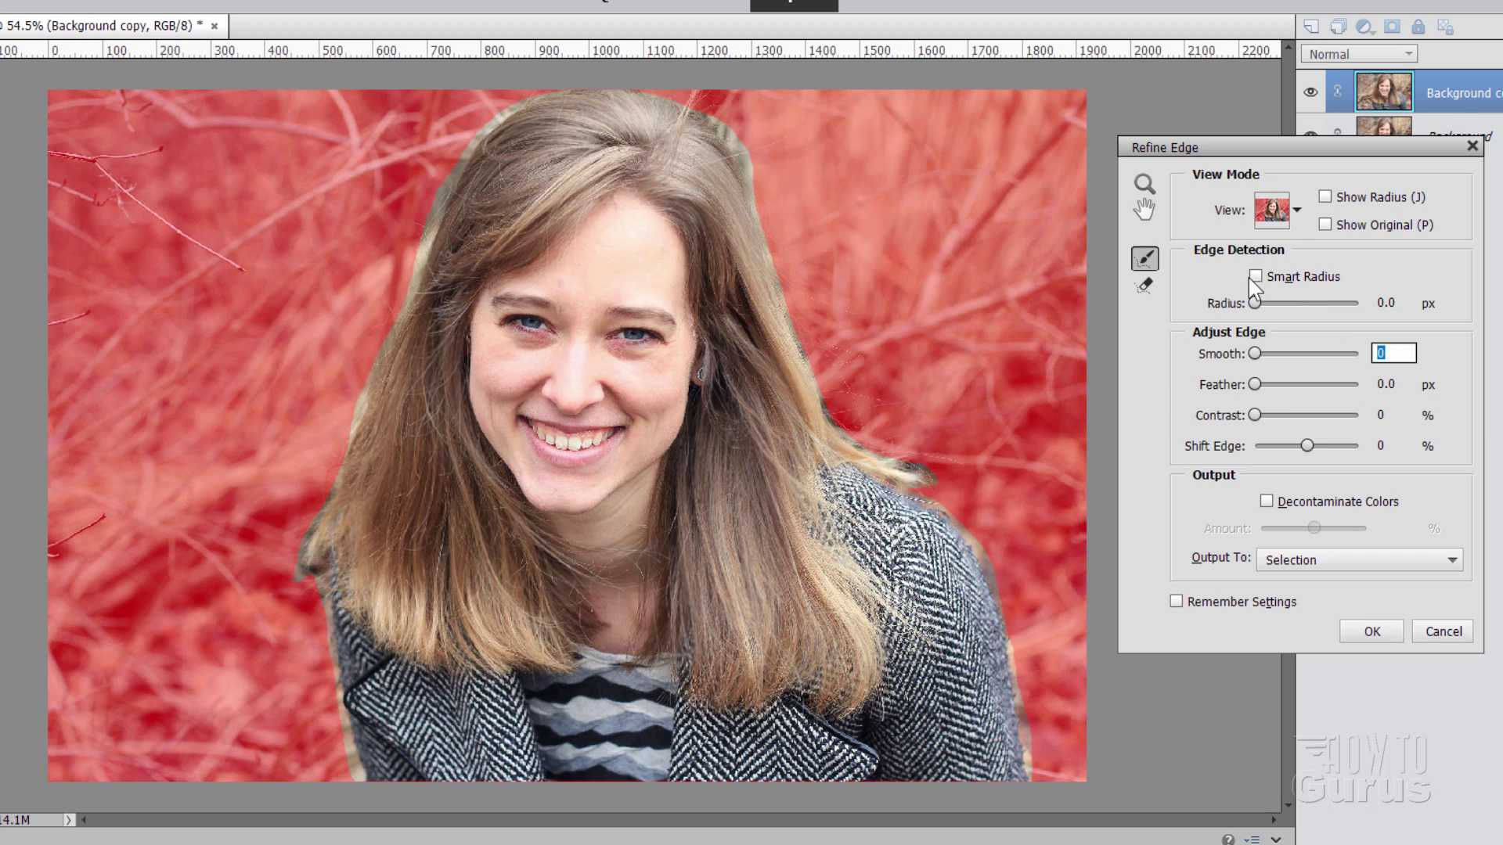
key("Tab")
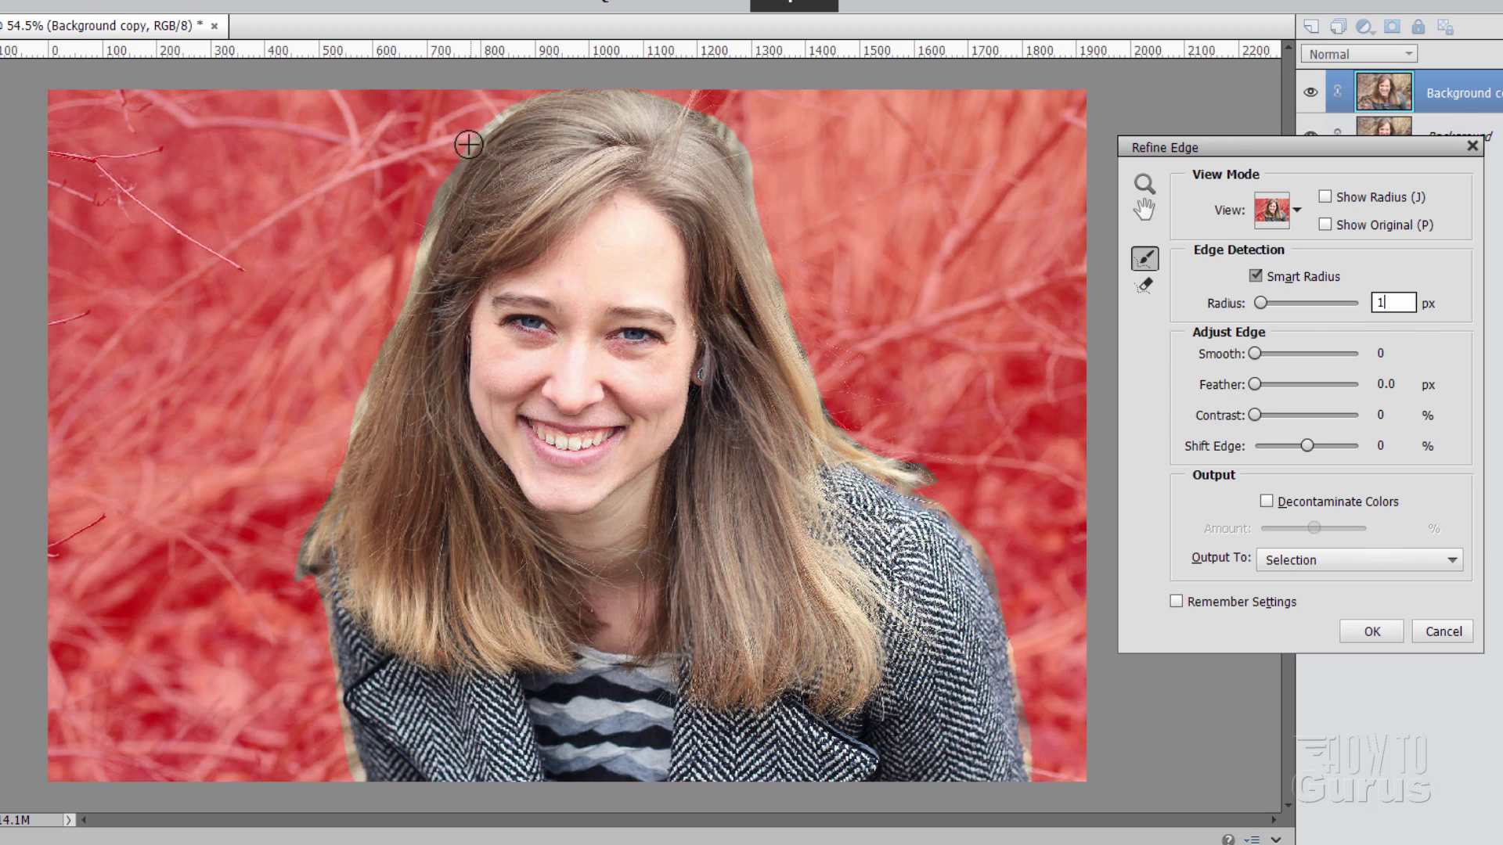
mouse_move(467, 144)
left_mouse_down()
mouse_move(408, 267)
mouse_move(456, 150)
mouse_move(525, 101)
left_mouse_up()
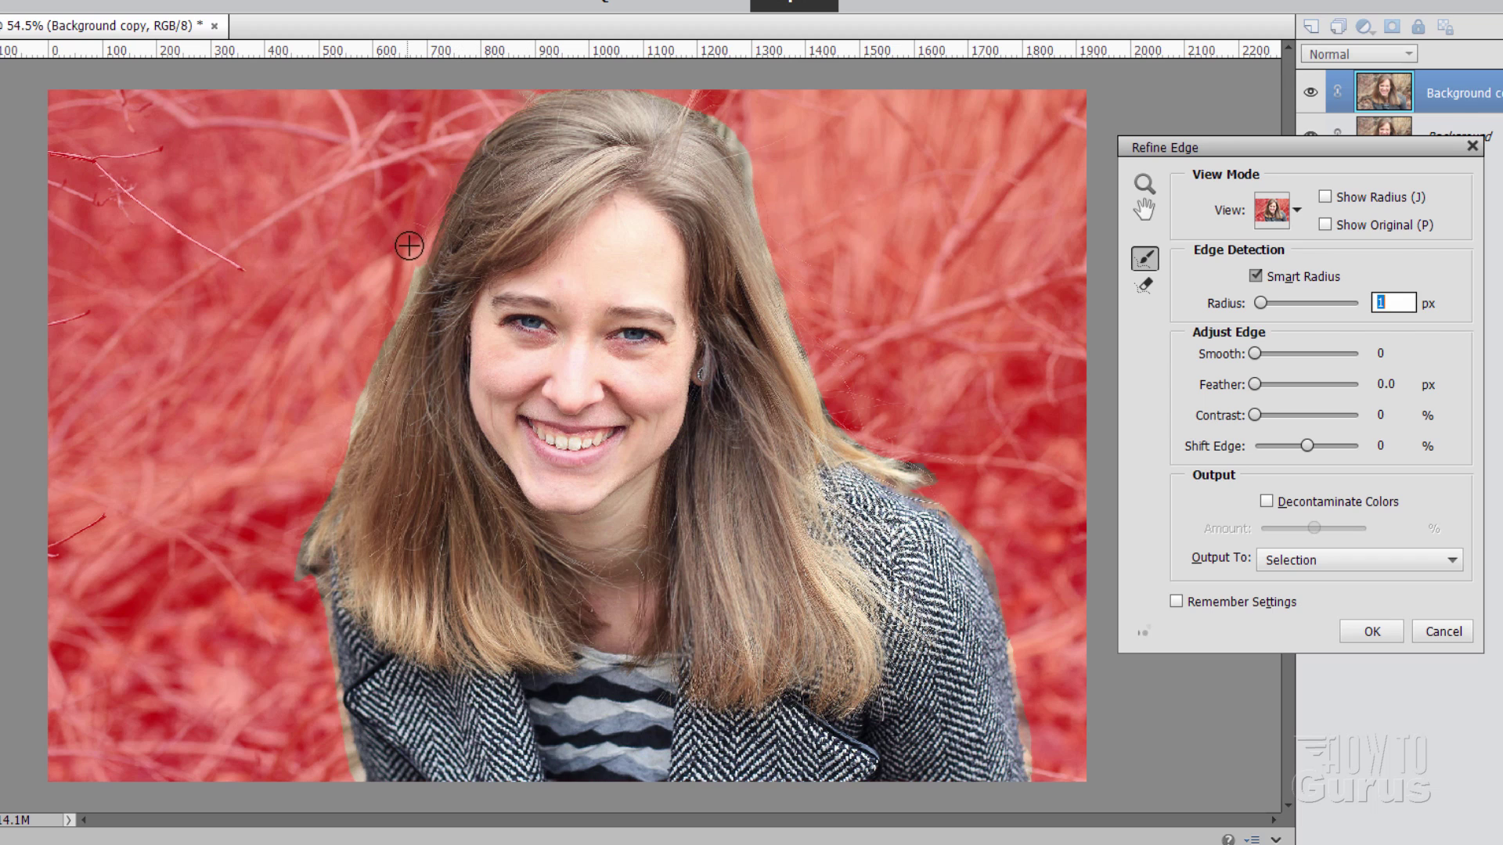
left_click_drag(412, 255, 291, 550)
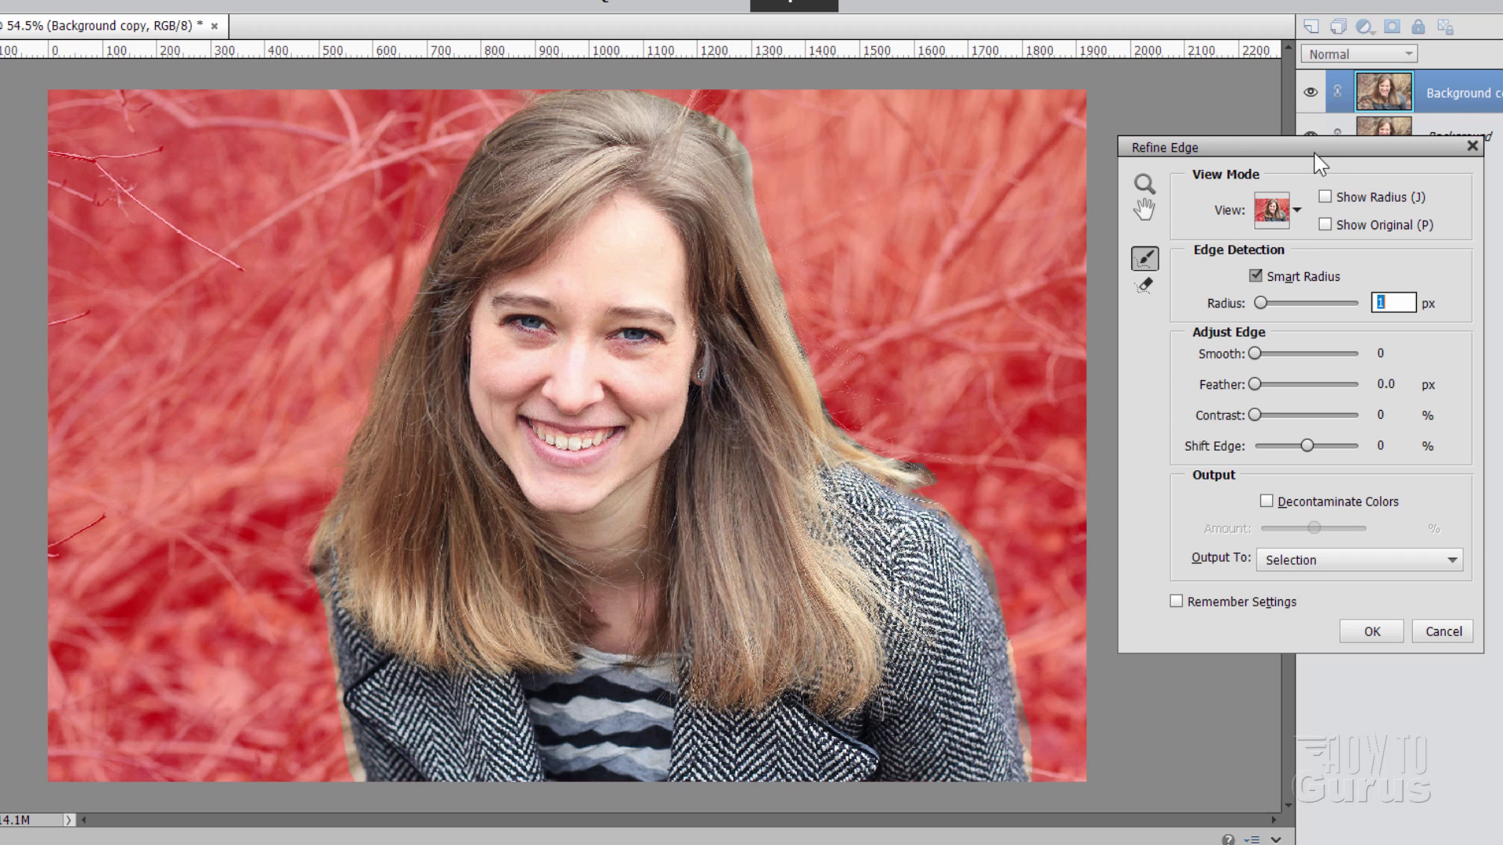
left_click_drag(1321, 163, 974, 152)
left_click(950, 202)
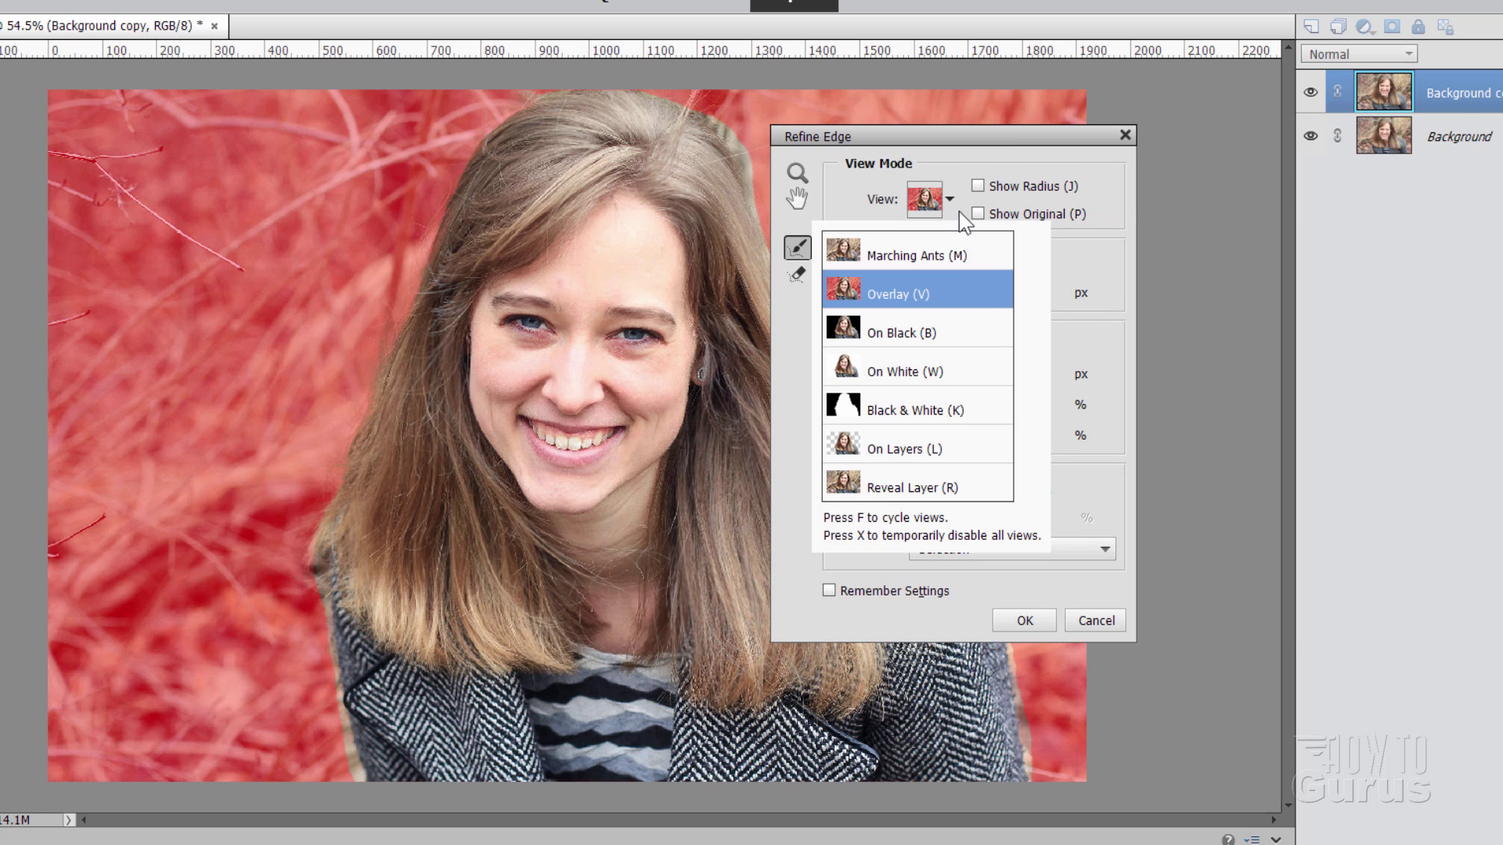
left_click(953, 204)
mouse_move(940, 144)
left_mouse_down()
mouse_move(1236, 154)
mouse_move(1208, 155)
left_mouse_up()
Refine the remaining selection edges by brushing along both sides of the coat, the top of the head and the right-hand hair.
mouse_move(296, 580)
left_mouse_down()
mouse_move(331, 561)
mouse_move(345, 802)
left_mouse_up()
mouse_move(493, 133)
left_mouse_down()
mouse_move(564, 92)
mouse_move(682, 101)
mouse_move(785, 169)
mouse_move(732, 127)
mouse_move(794, 246)
left_mouse_up()
left_click_drag(713, 125, 671, 93)
mouse_move(783, 190)
left_mouse_down()
mouse_move(781, 288)
mouse_move(820, 361)
mouse_move(834, 231)
mouse_move(820, 364)
mouse_move(837, 421)
mouse_move(952, 480)
mouse_move(939, 500)
mouse_move(878, 478)
mouse_move(935, 472)
mouse_move(991, 570)
mouse_move(1038, 797)
left_mouse_up()
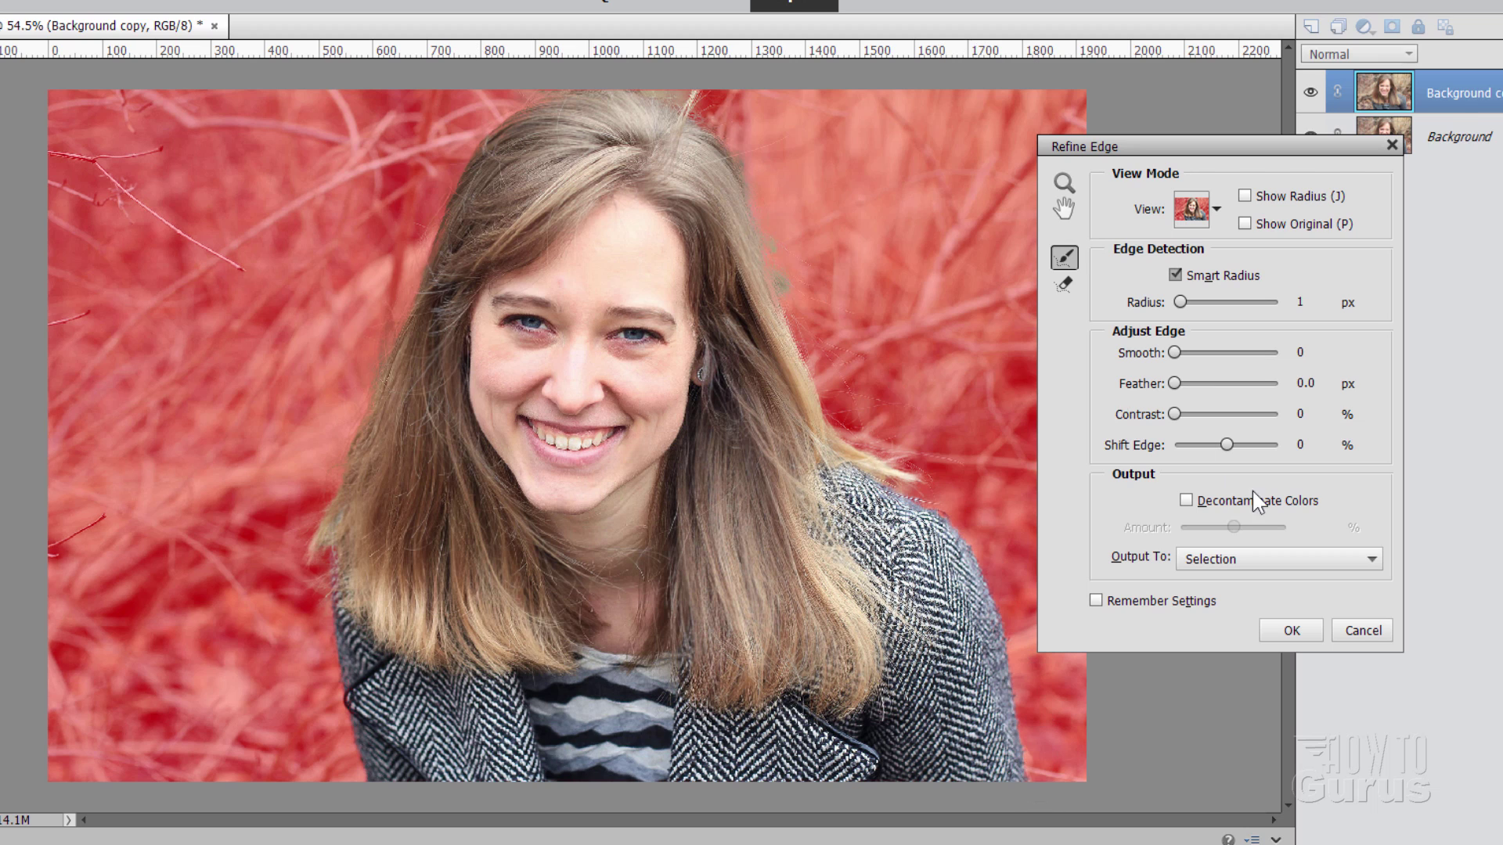
Output the refined selection to a new layer with a layer mask.
left_click(1249, 559)
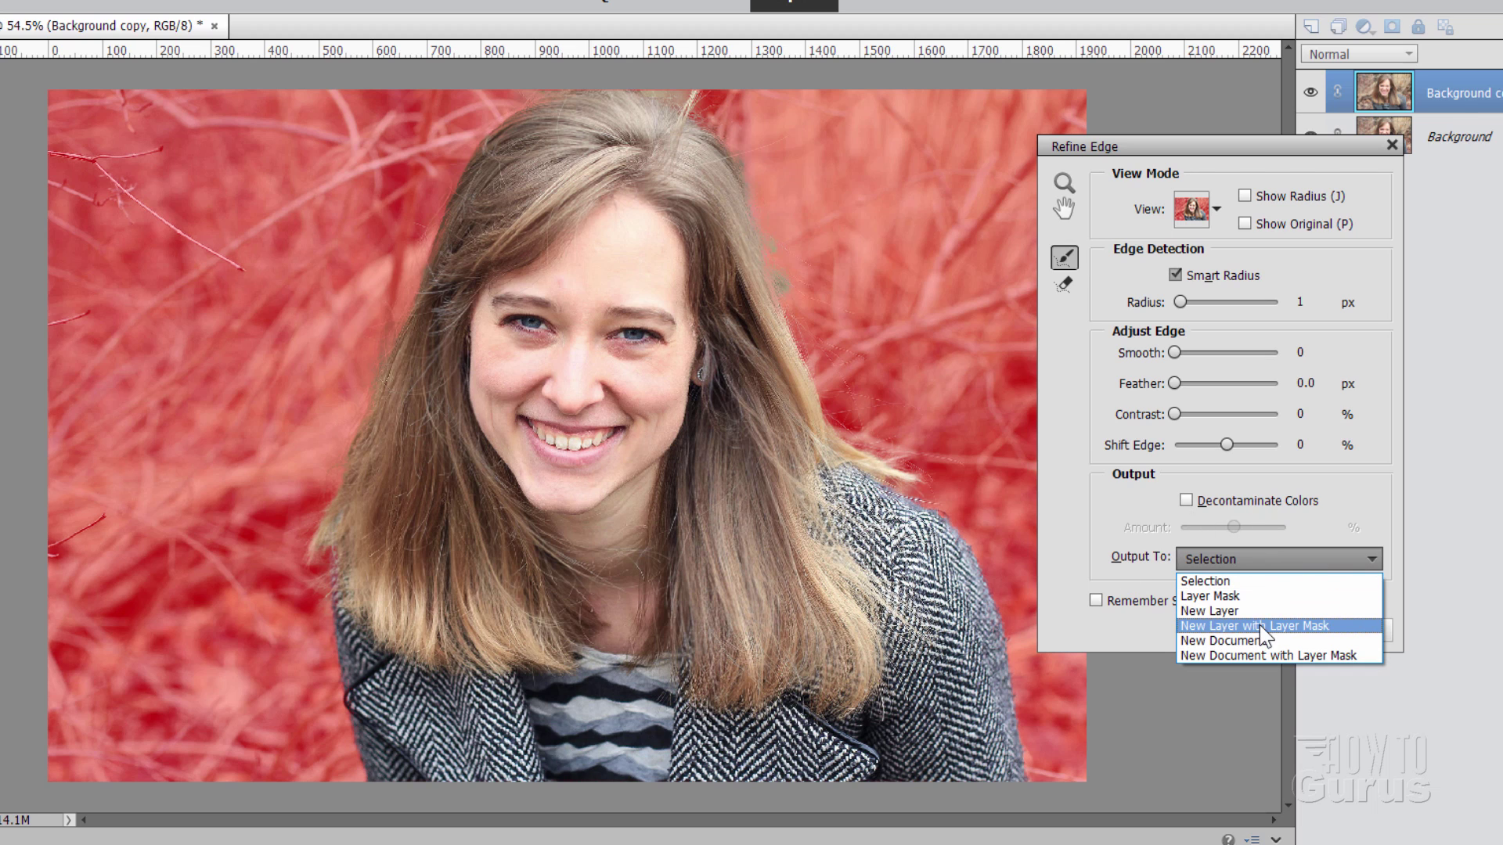
left_click(1260, 625)
left_click(1284, 630)
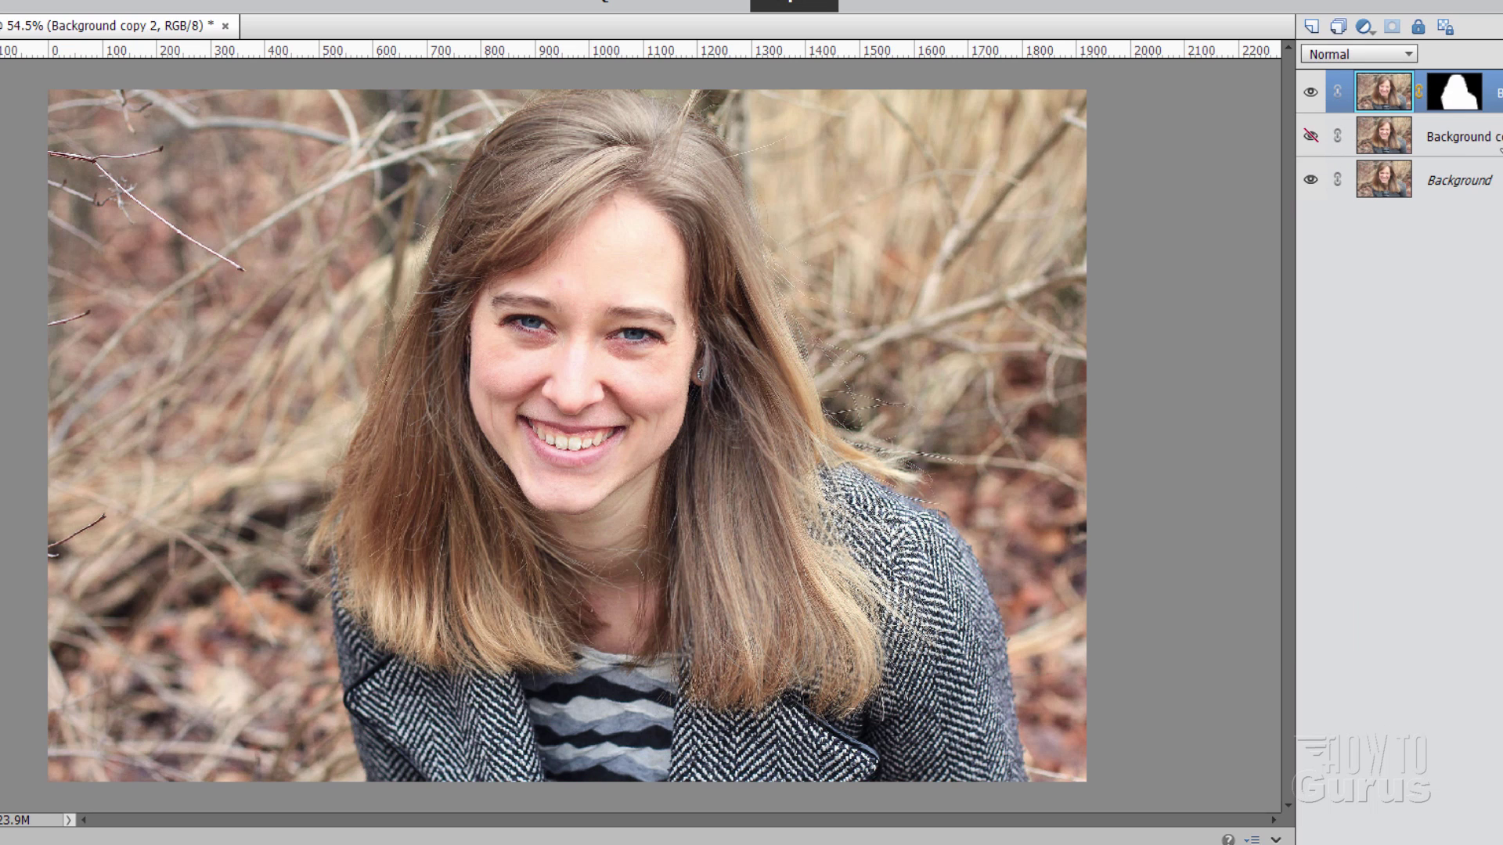
Hide the Background layer and clean the fringe around the woman by painting black on the cutout's layer mask with a 61 px brush.
left_click(1310, 183)
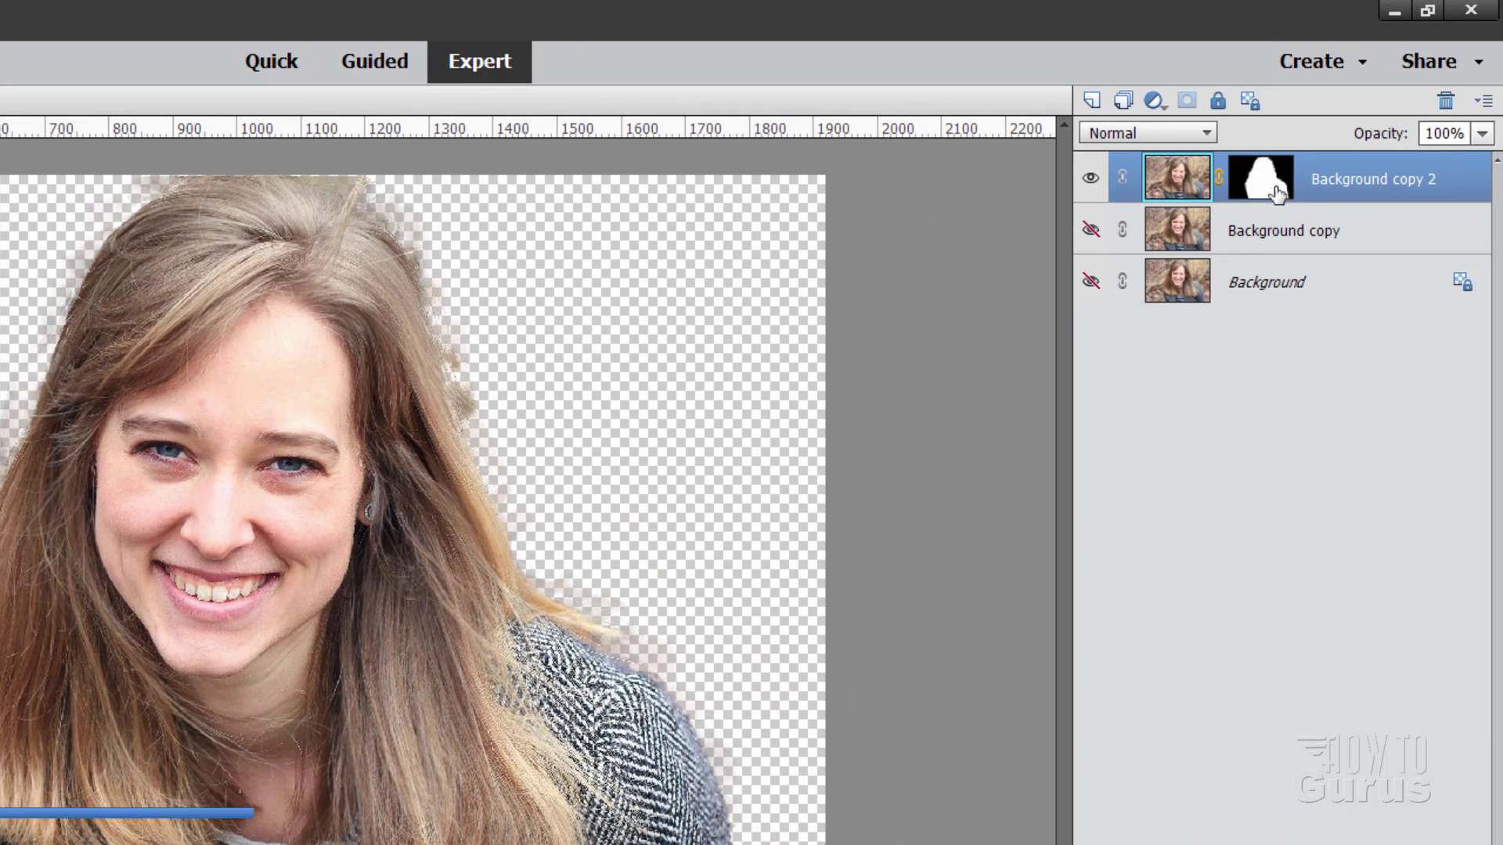
left_click(1470, 108)
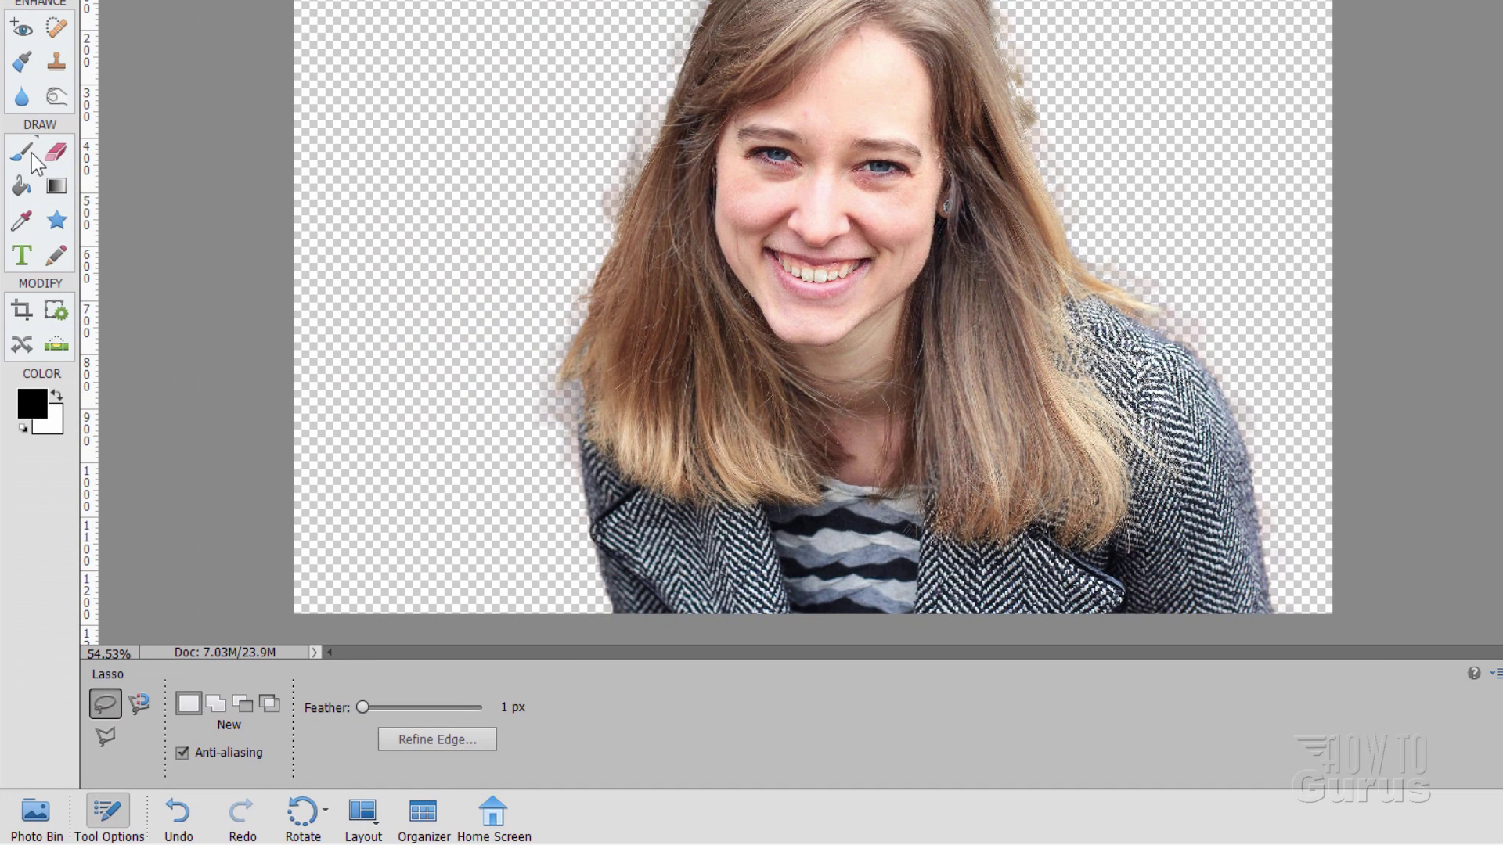
left_click(32, 155)
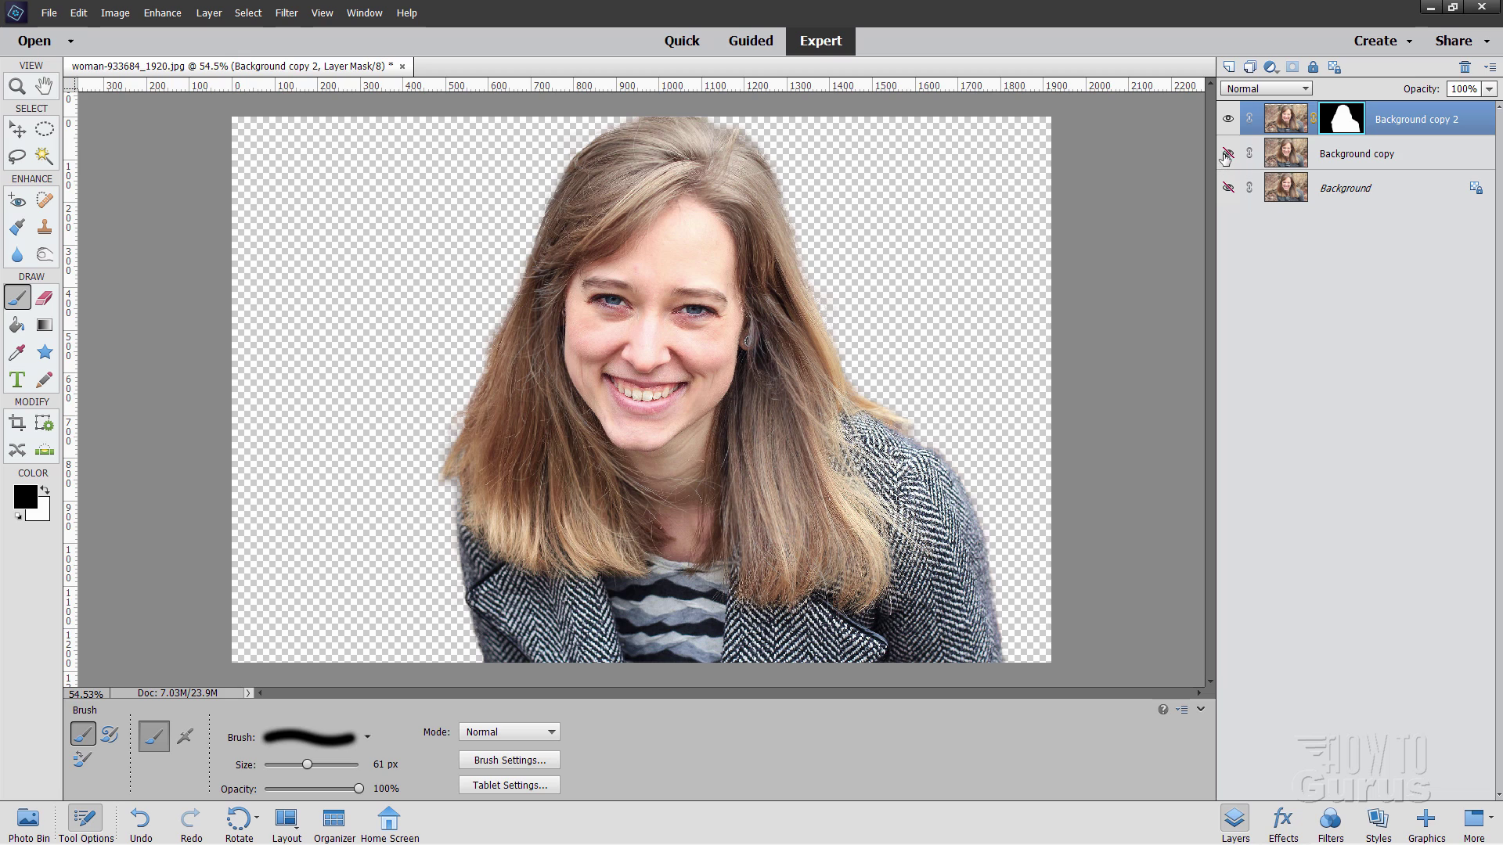
Show the Background copy layer and add a gradient fill layer directly above it with the default layer options.
left_click(1227, 154)
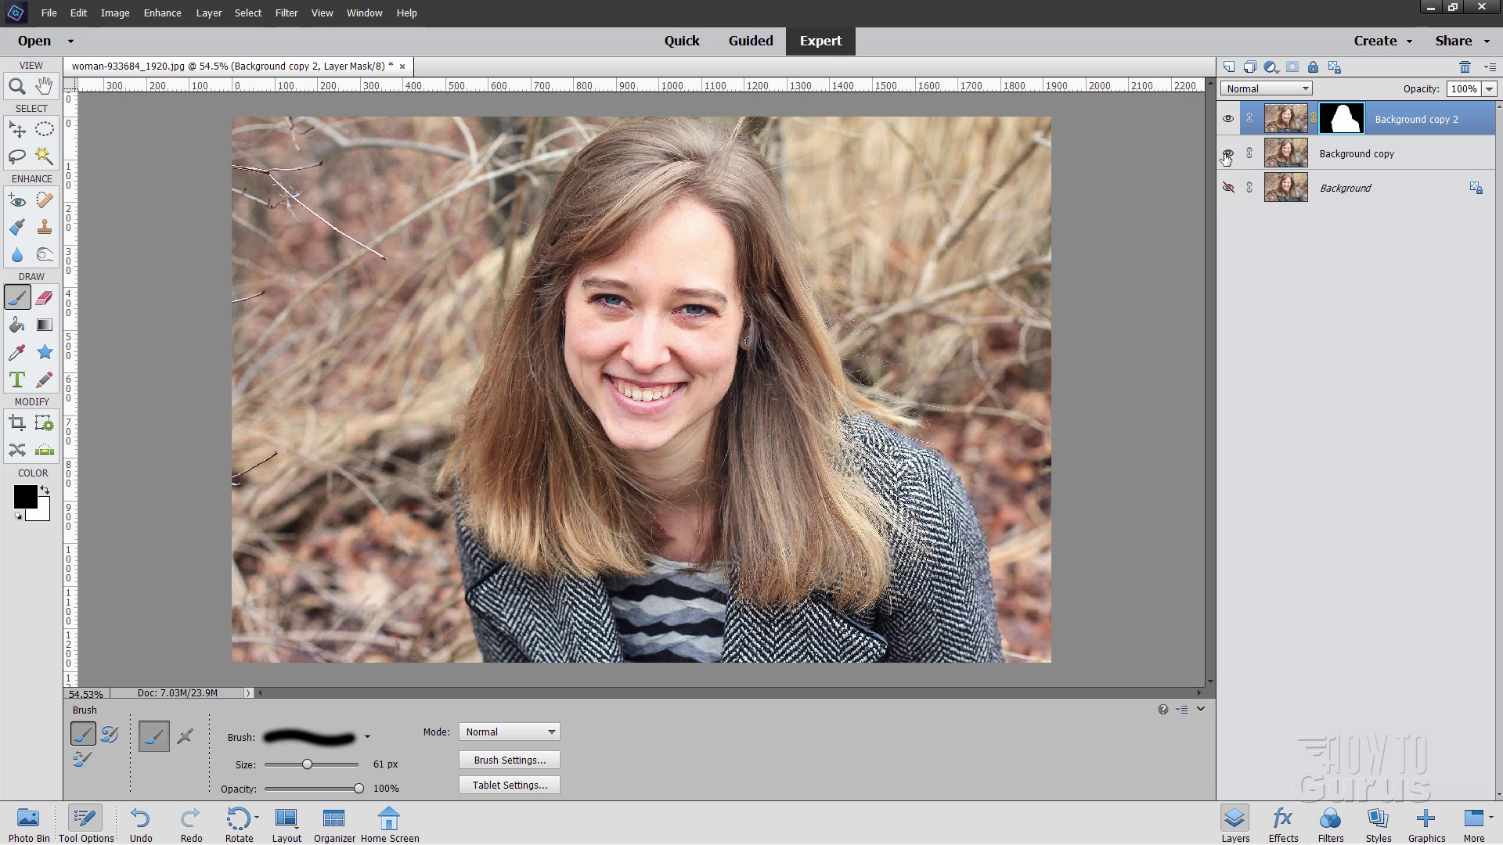
left_click(1362, 155)
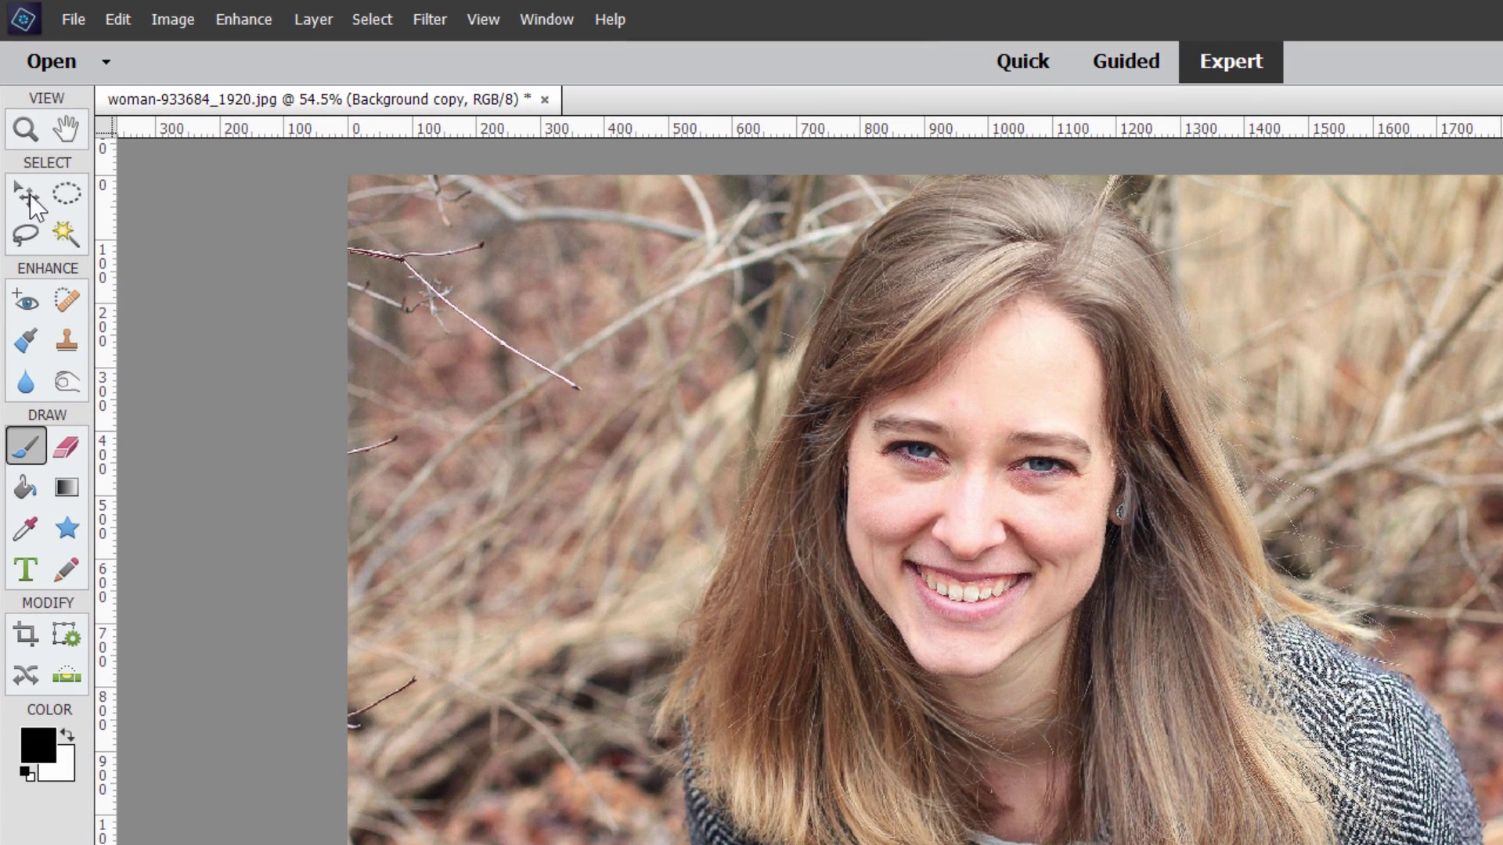
left_click(30, 197)
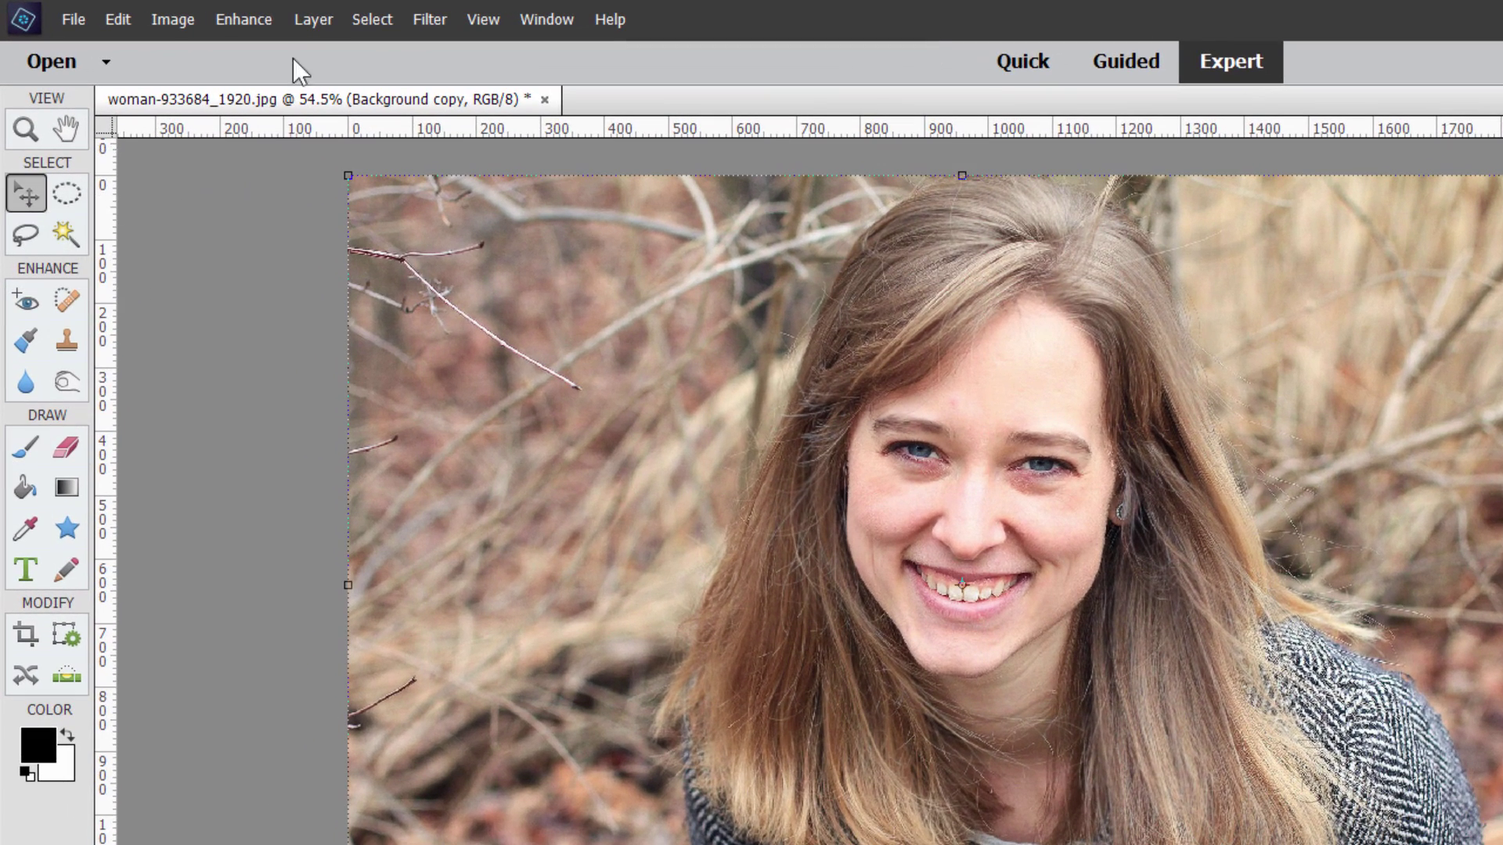
left_click(313, 19)
mouse_move(374, 188)
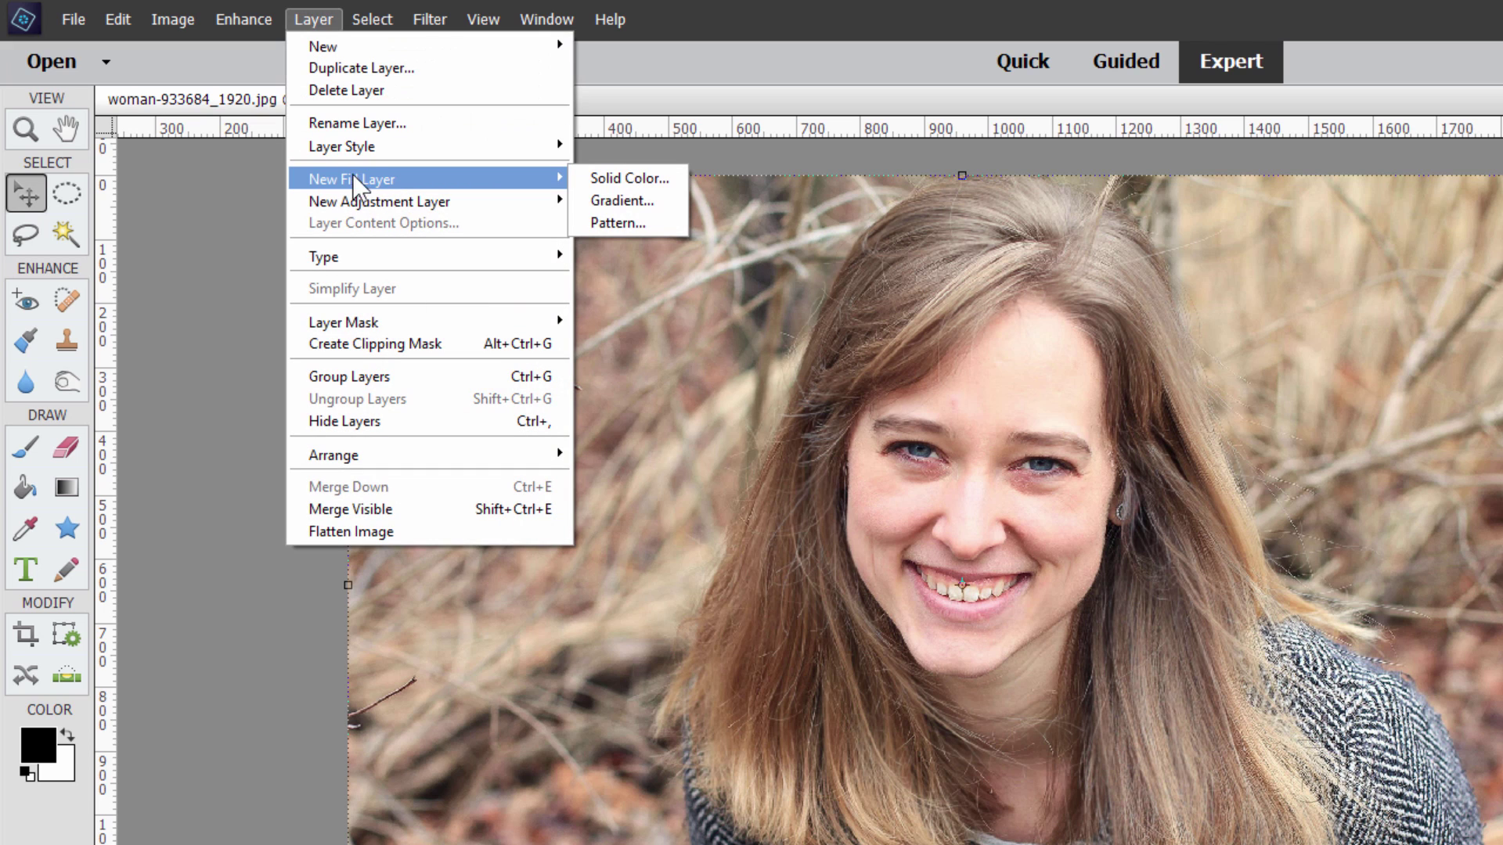
left_click(627, 202)
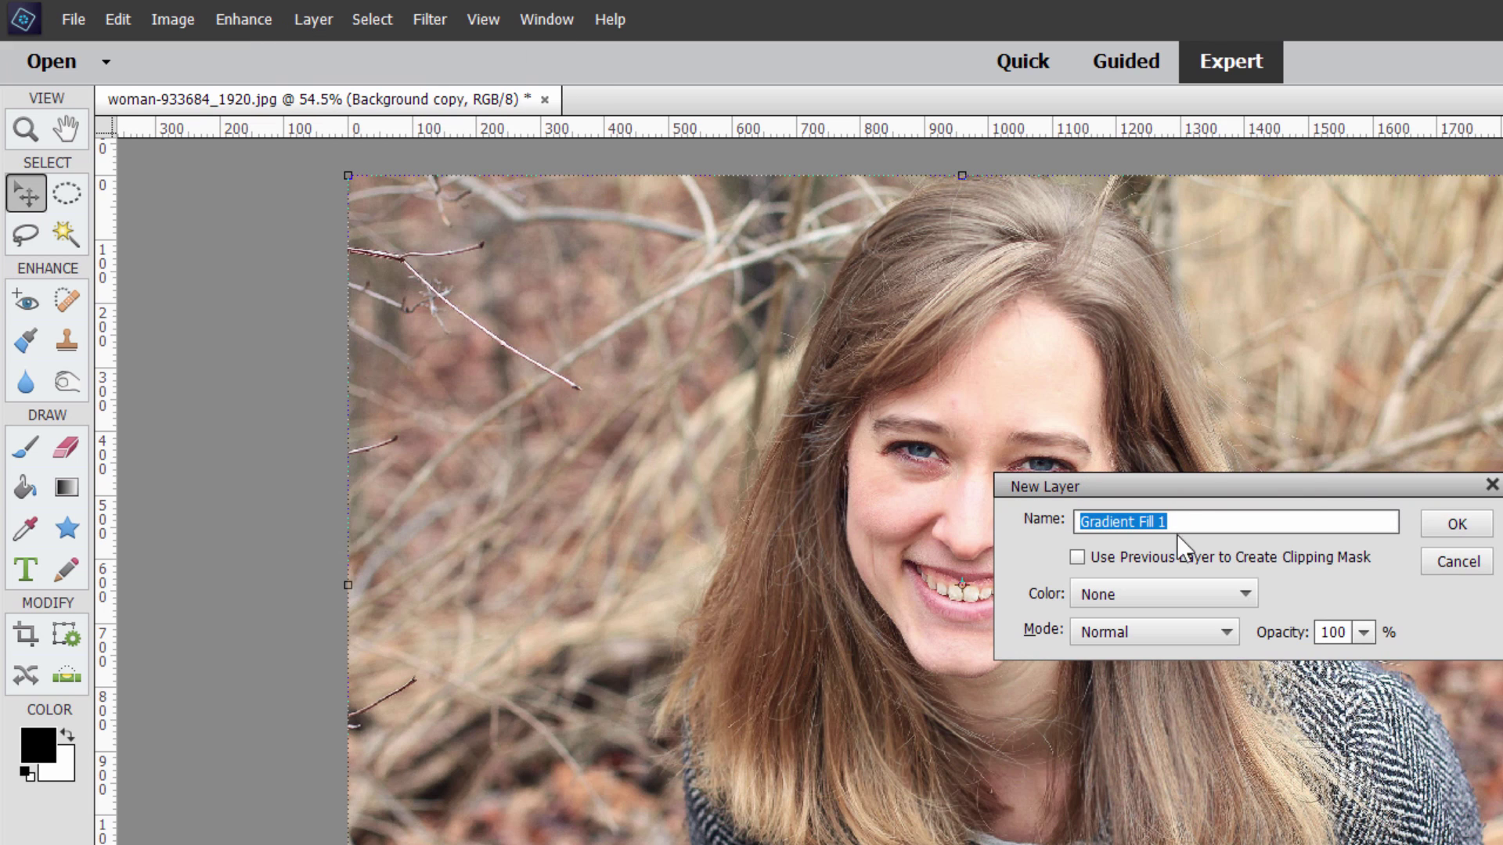
left_click(1459, 526)
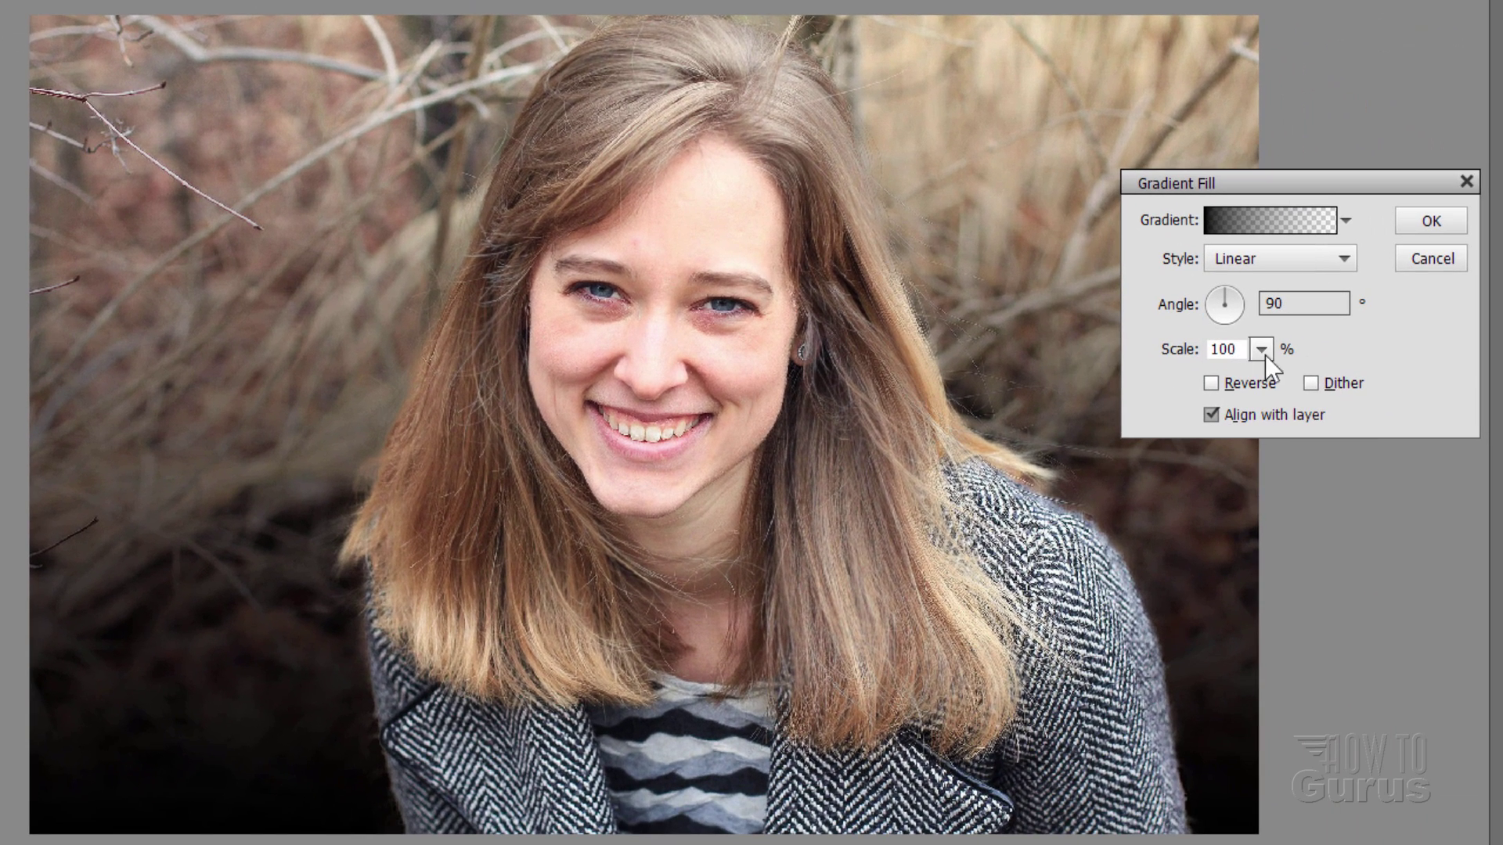
Use the Violet, Orange preset for the gradient fill and tilt its angle so orange starts in the image's upper-left corner.
left_click(1271, 222)
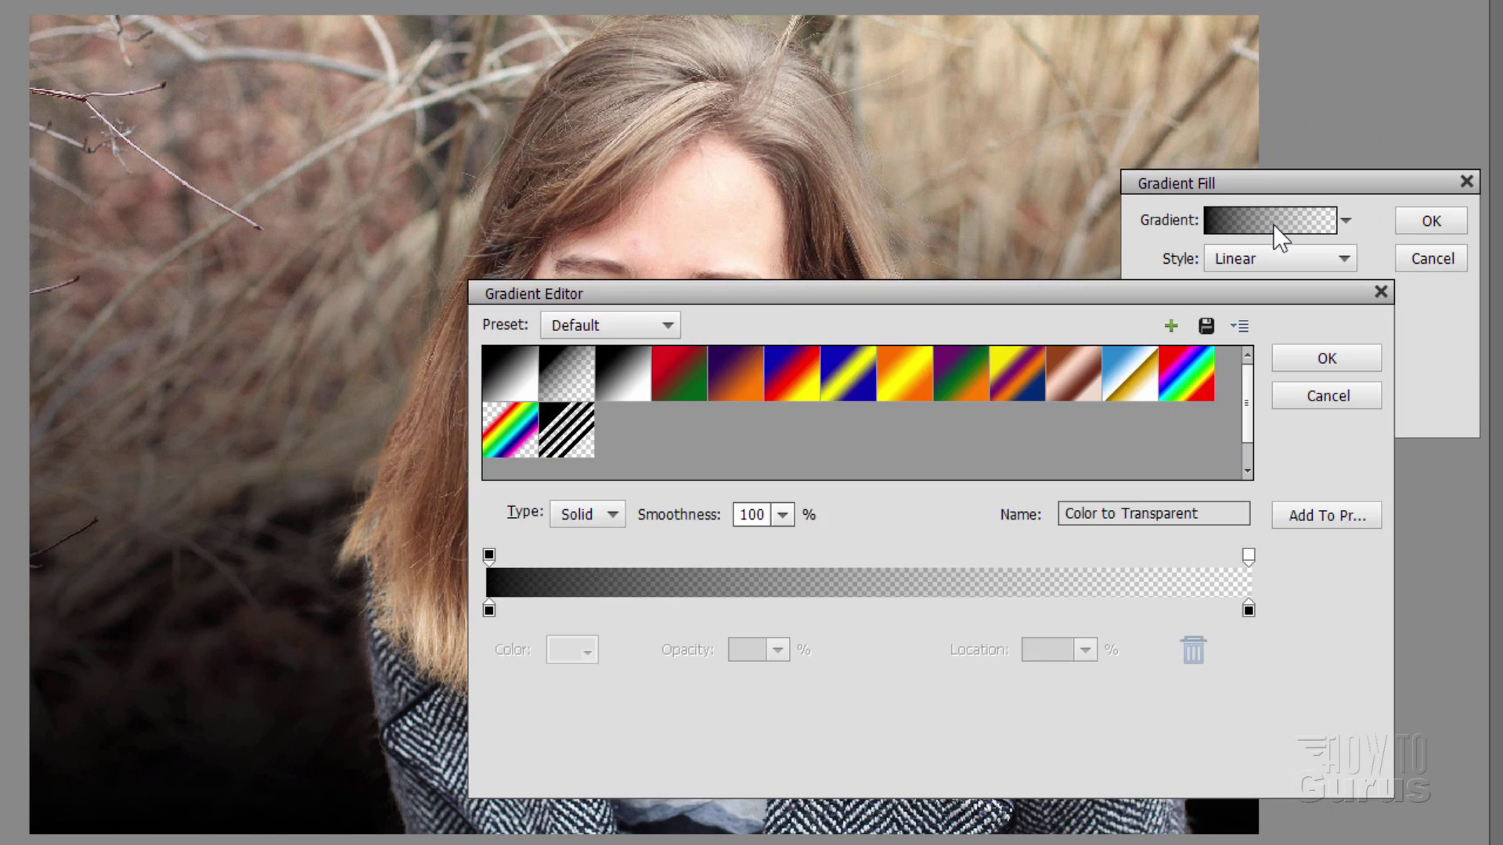
left_click(732, 387)
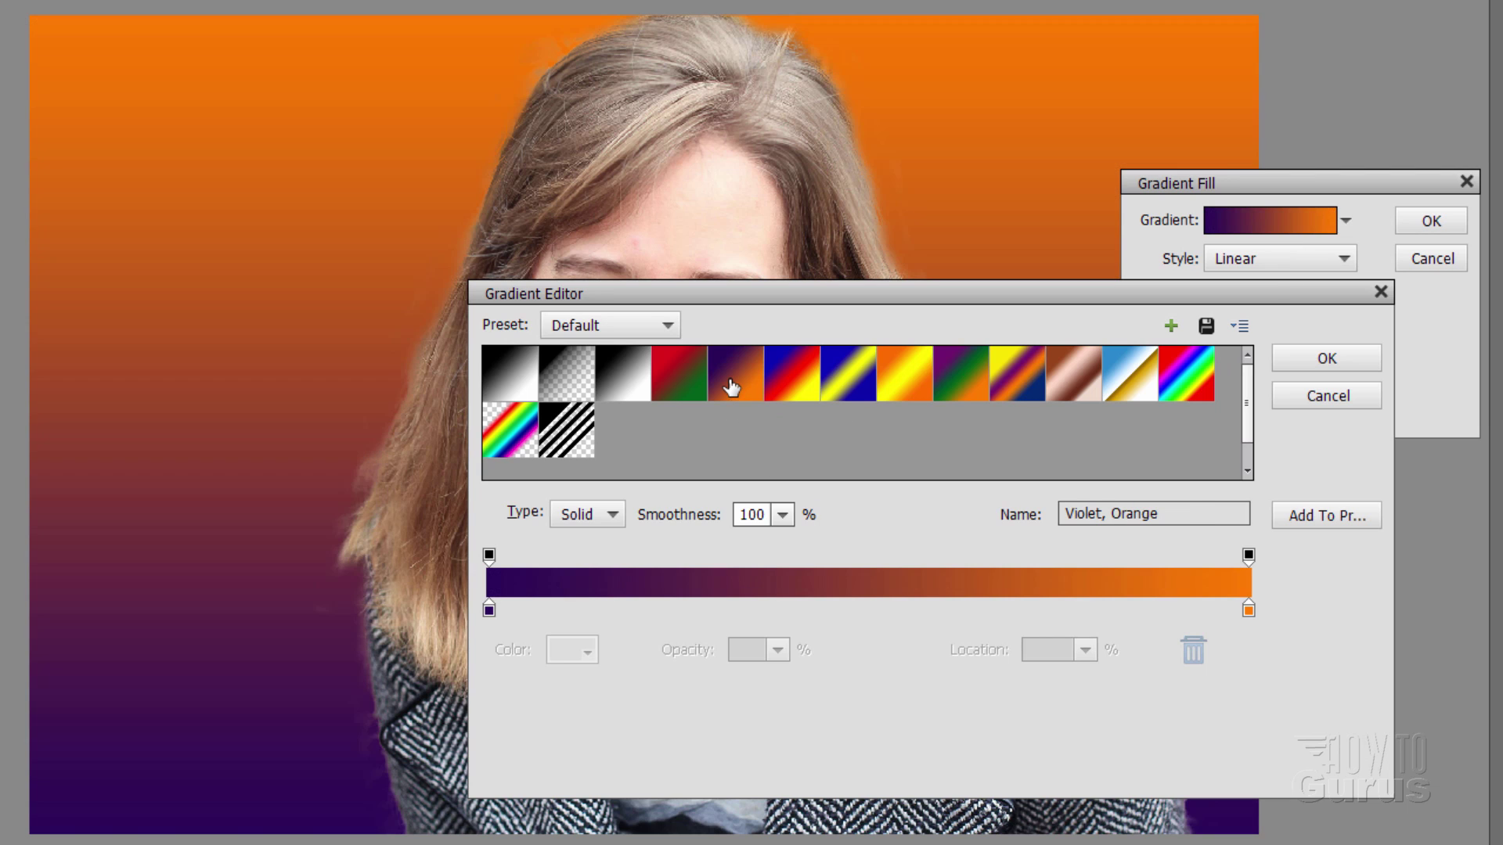
left_click(1332, 360)
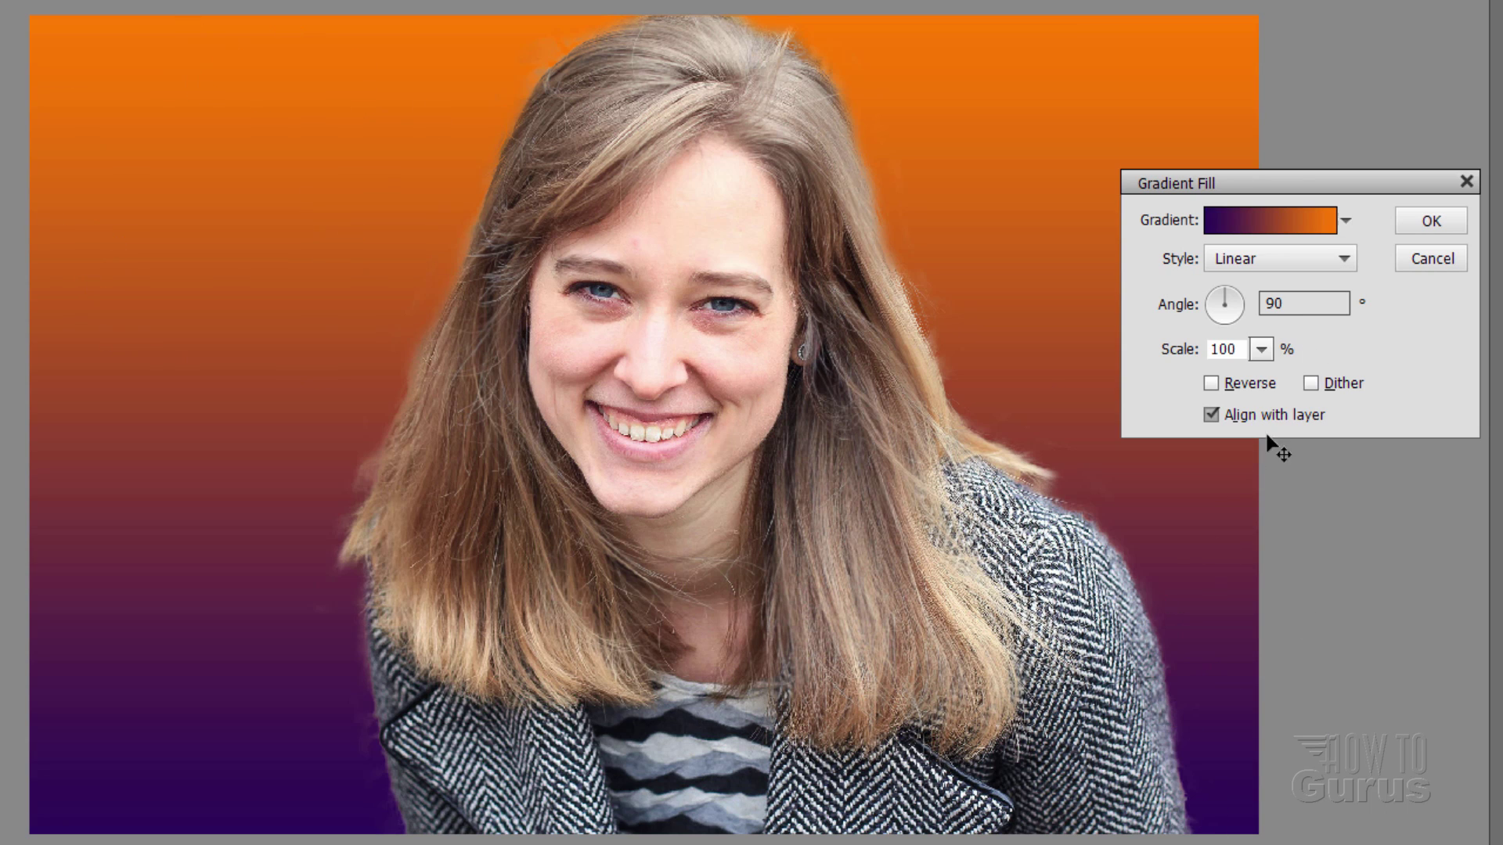
mouse_move(1226, 297)
left_mouse_down()
mouse_move(1204, 291)
mouse_move(1223, 304)
left_mouse_up()
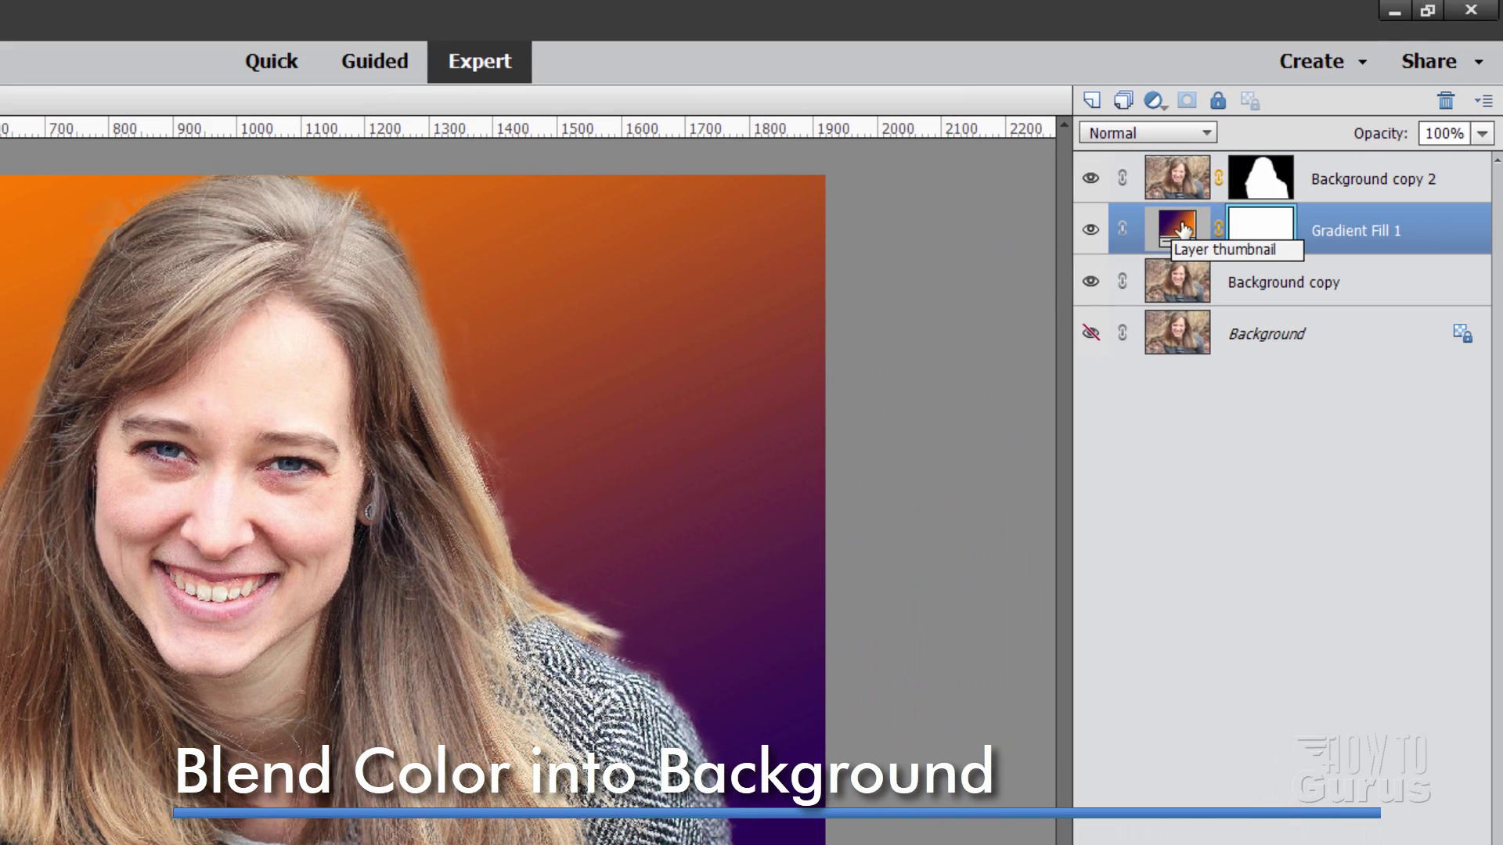
Try out blend modes on the gradient fill layer, settle on Soft Light, and compare the image with the layer hidden and shown.
left_click(1149, 133)
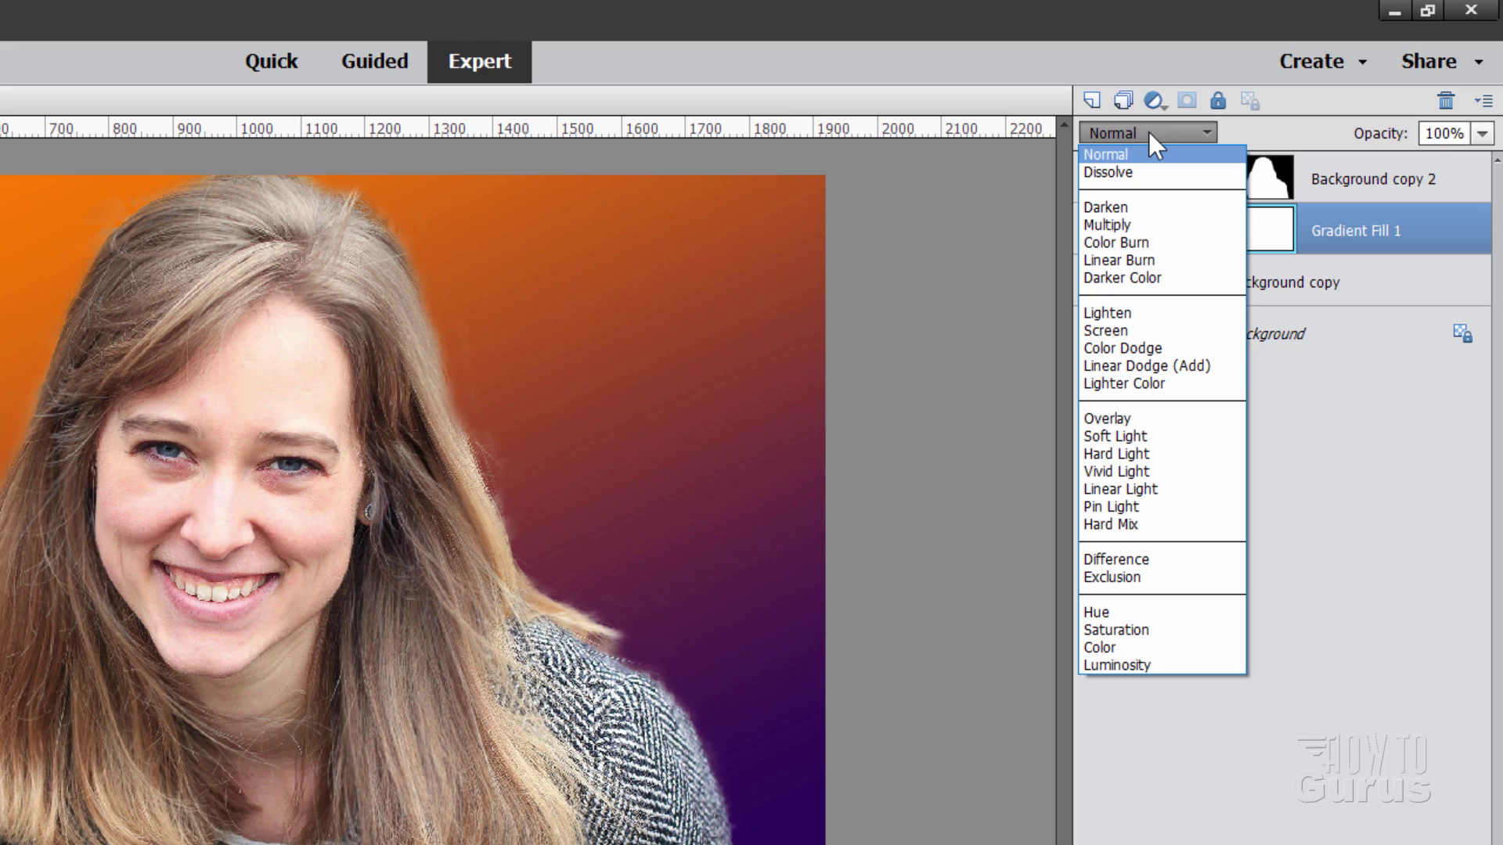
left_click(1138, 155)
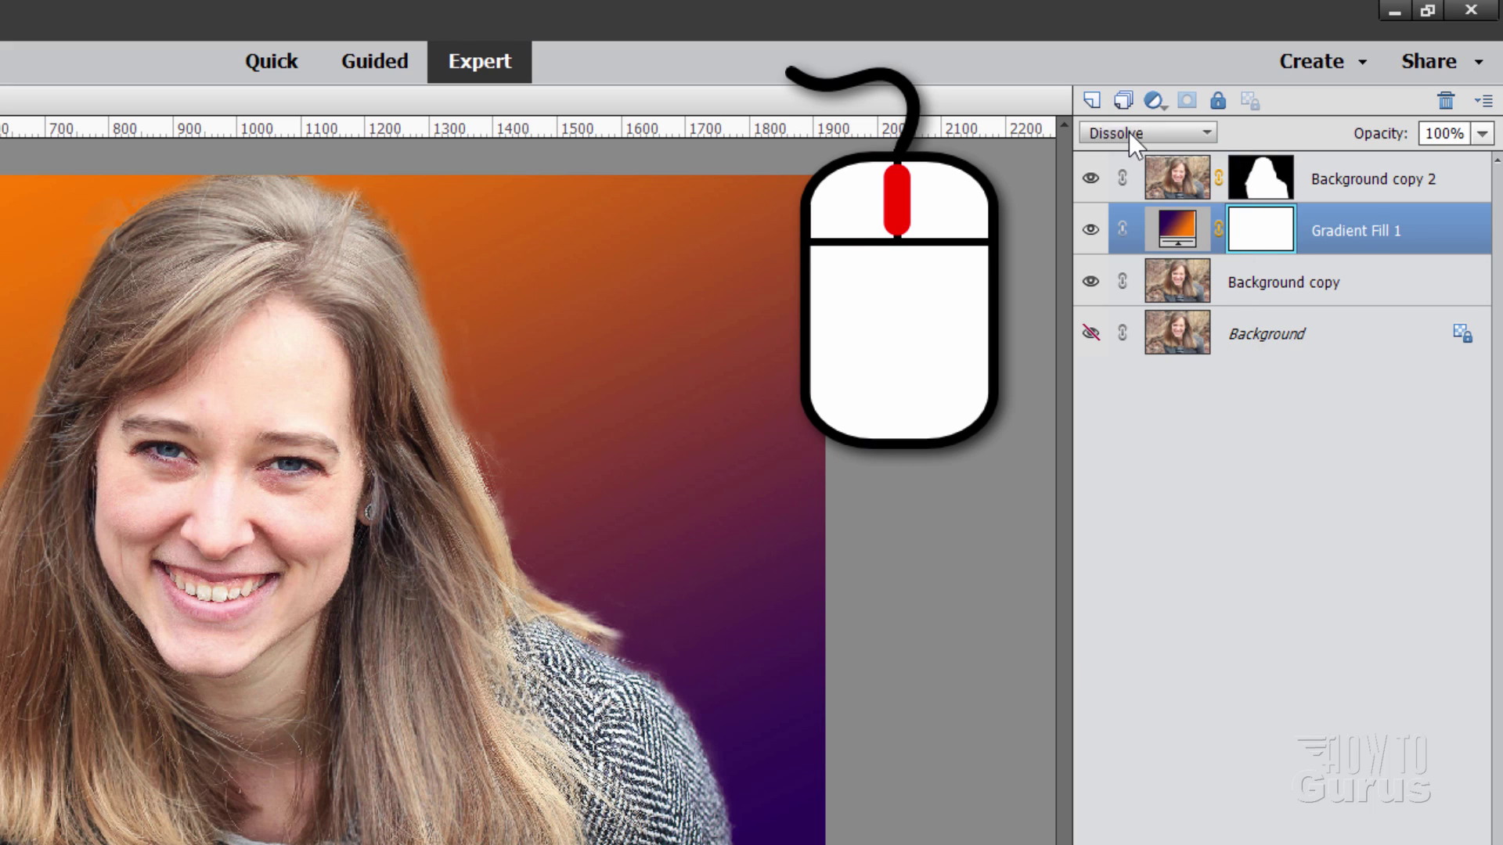
scroll(1128, 133, "down", 4)
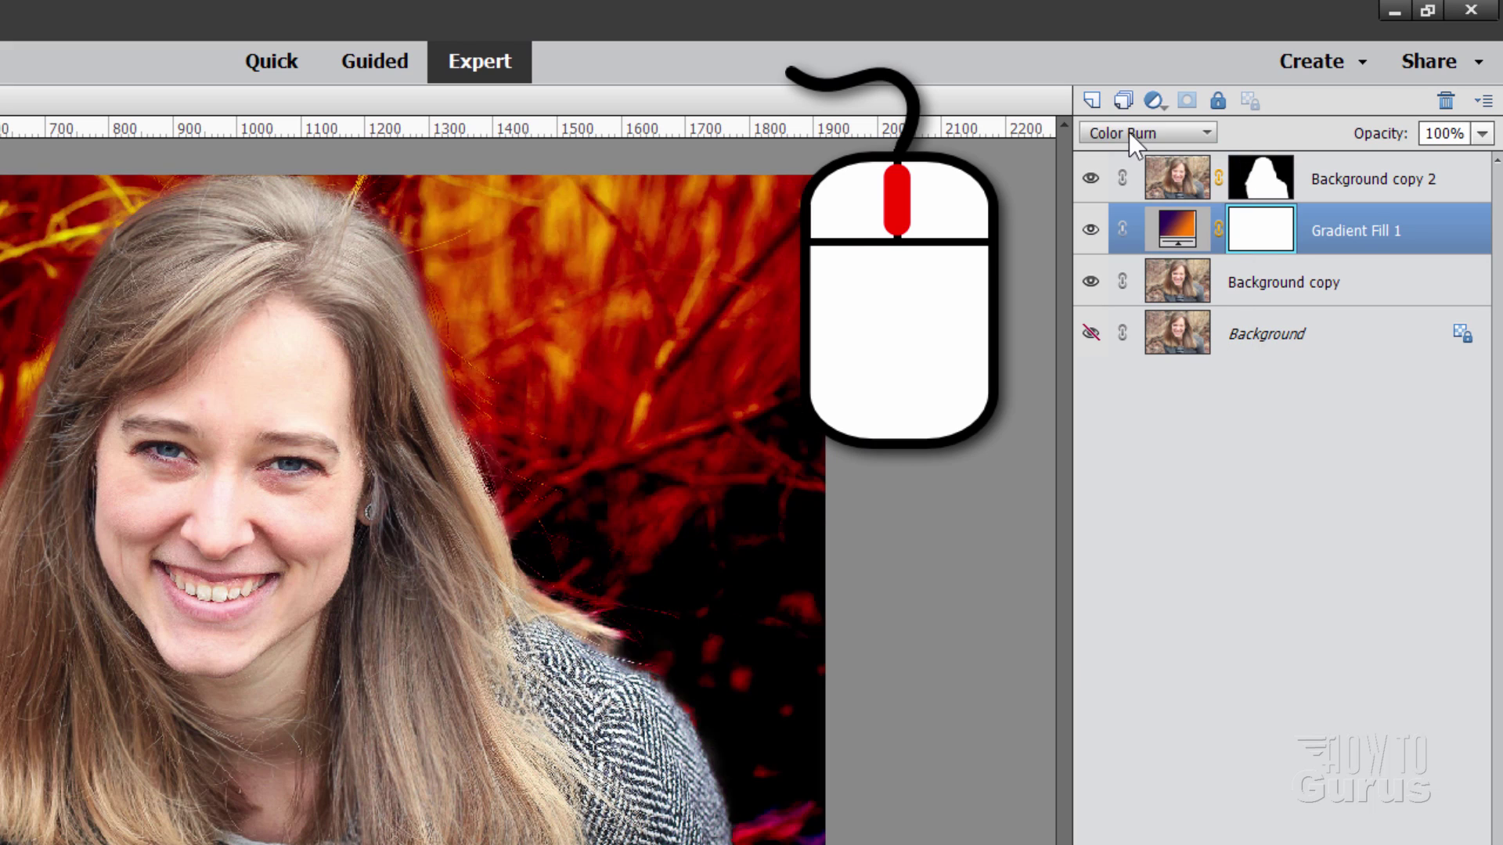
scroll(1129, 133, "down", 3)
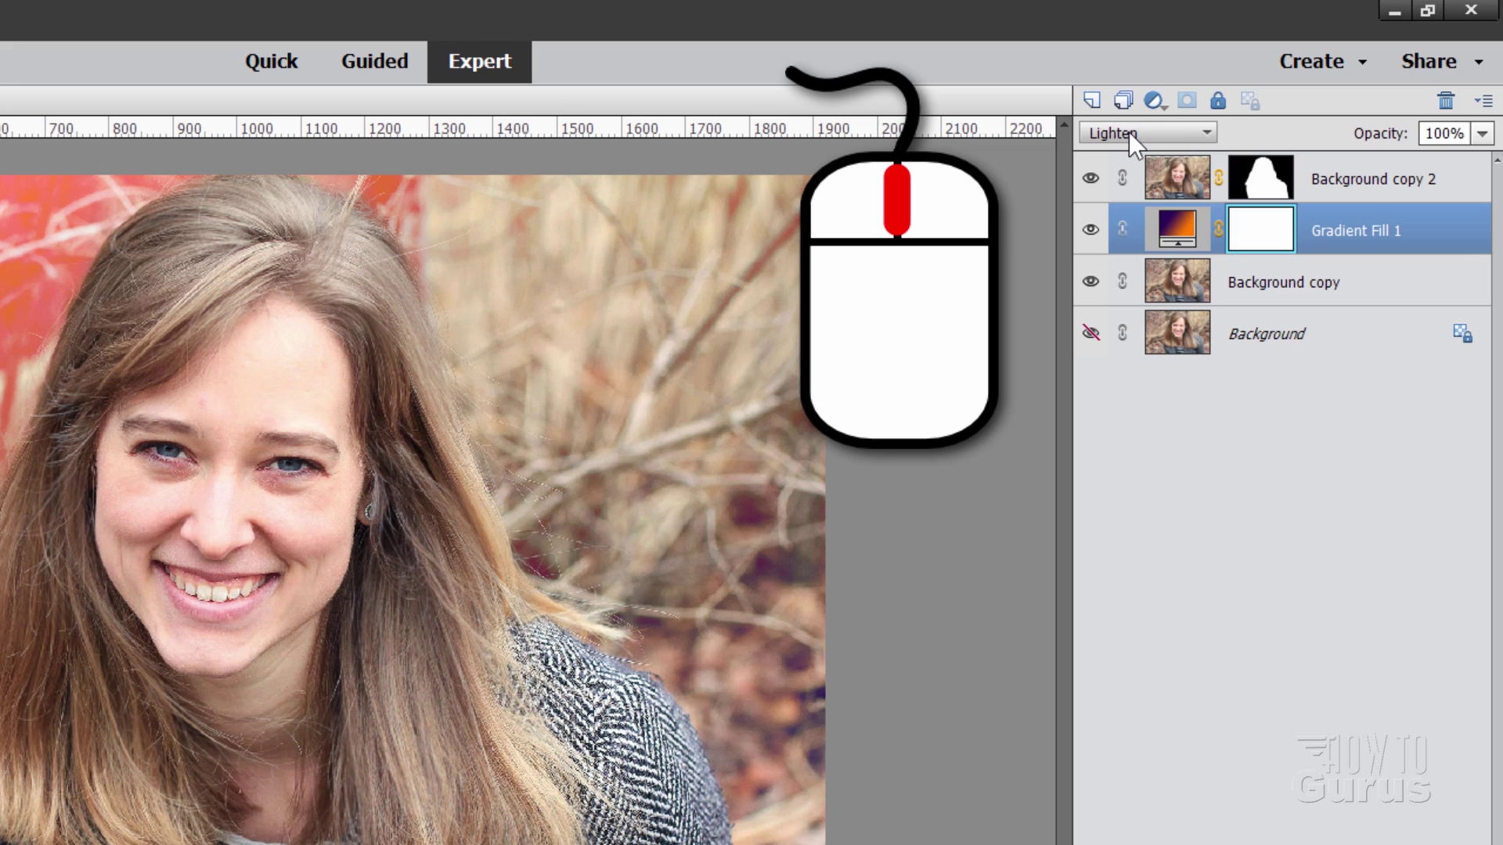
scroll(1128, 133, "down", 3)
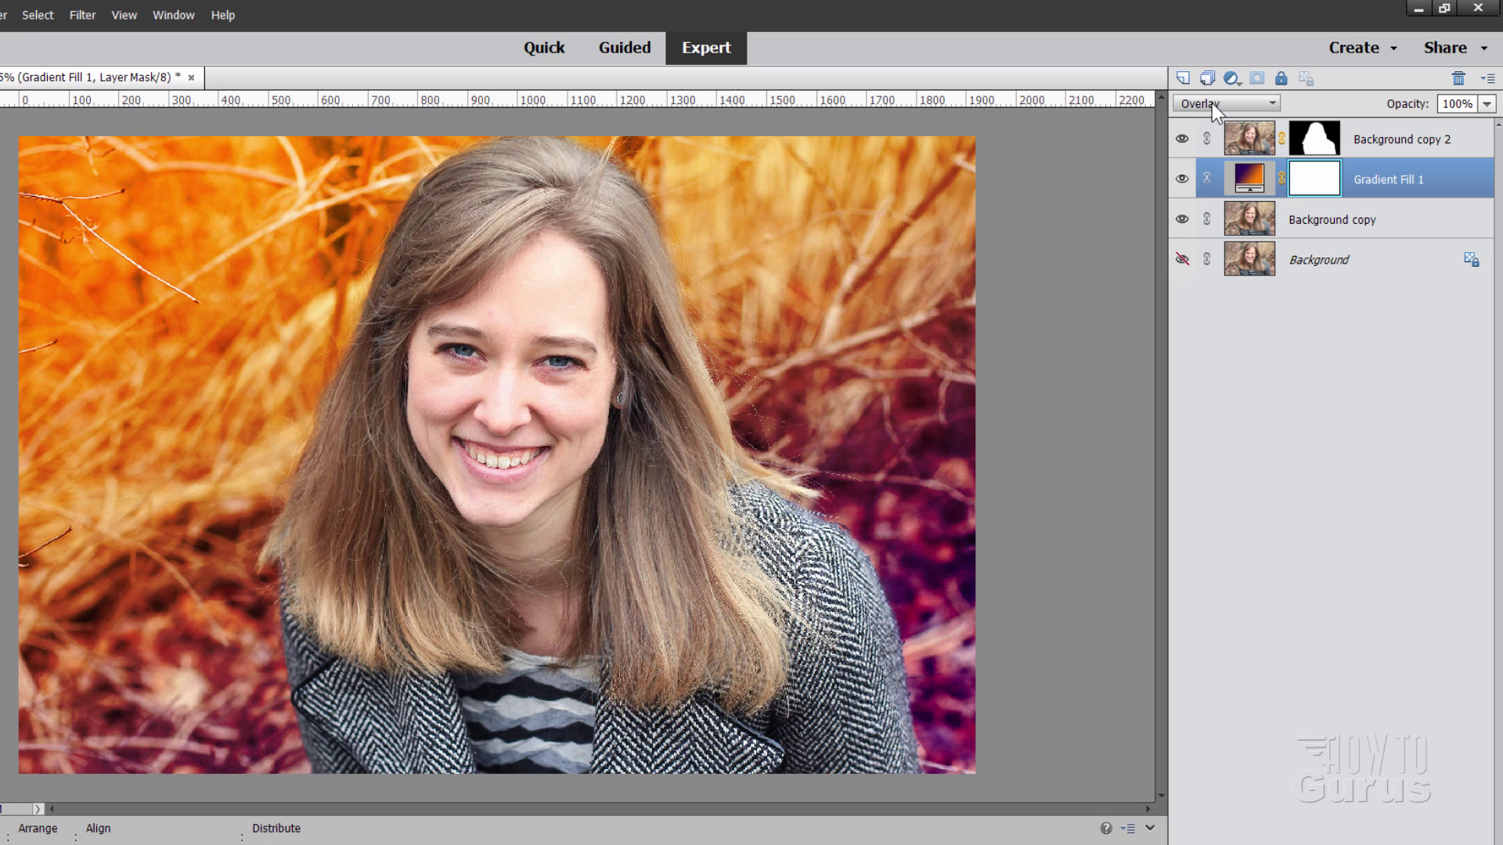
scroll(1211, 104, "down", 1)
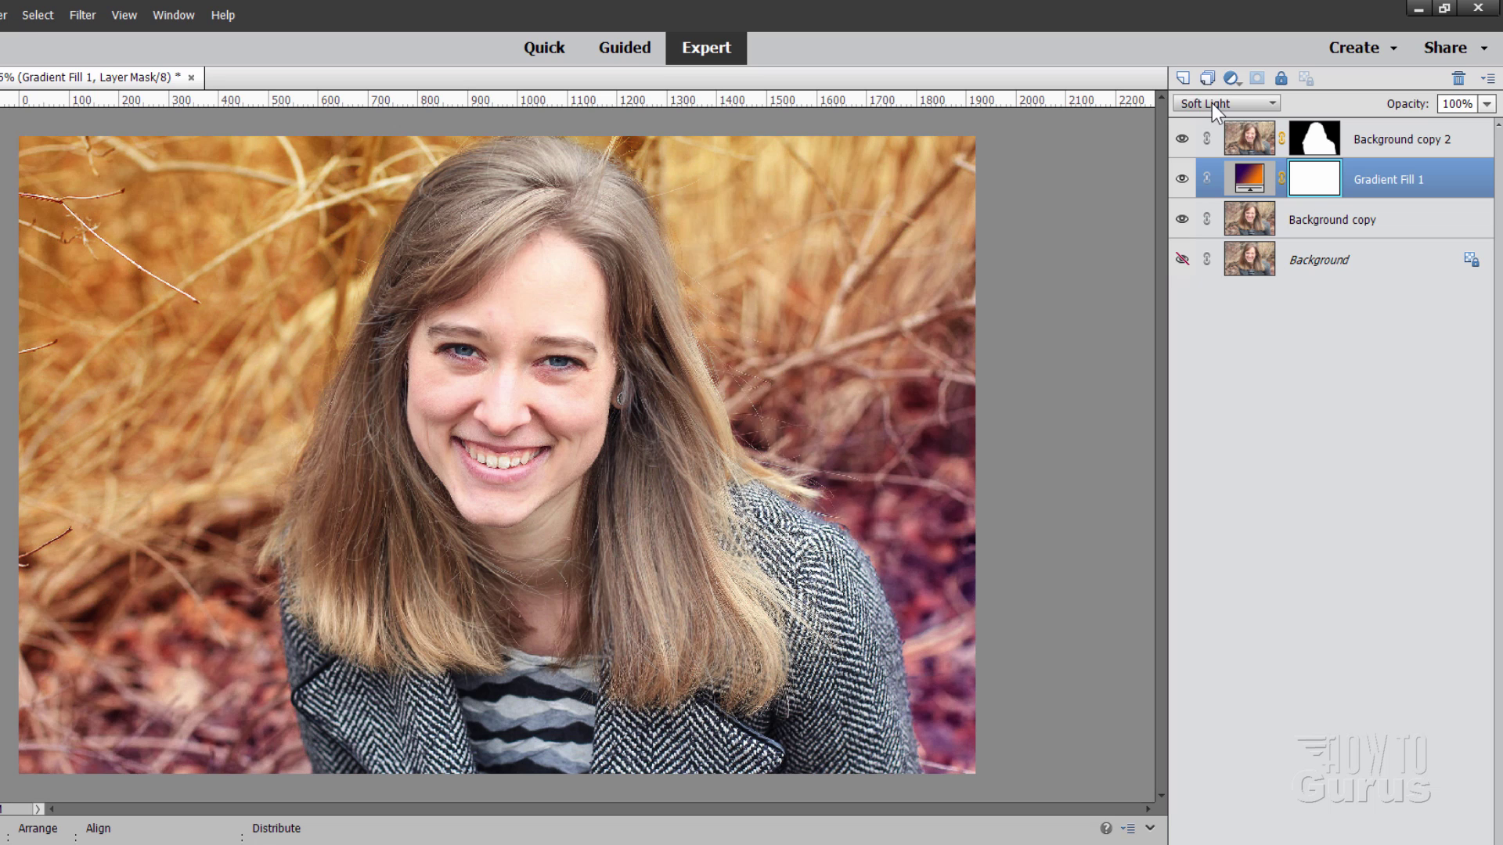
scroll(1211, 104, "down", 1)
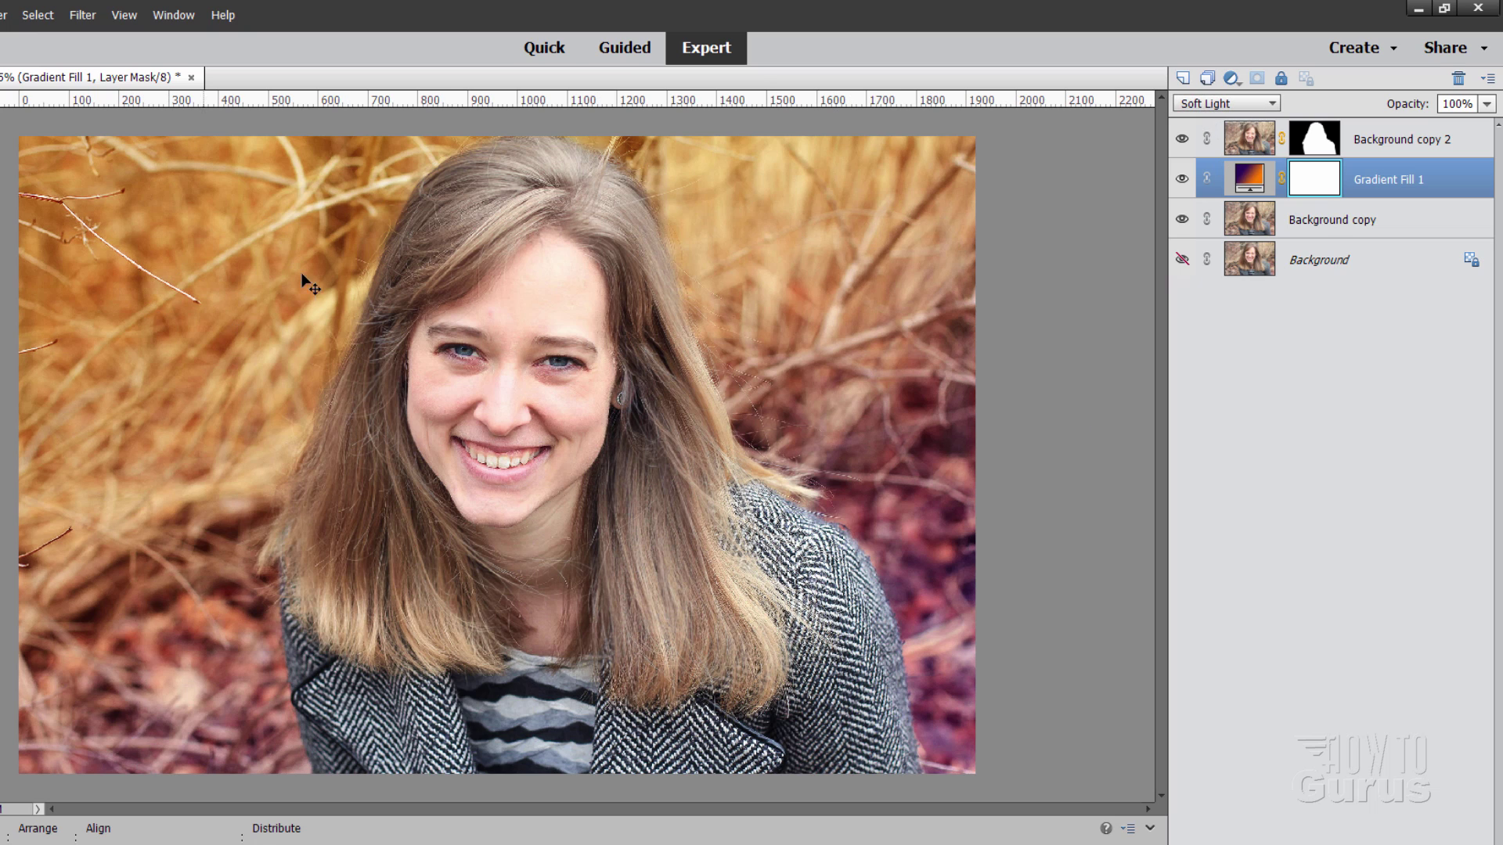
left_click(1182, 179)
left_click(1183, 180)
left_click(1182, 179)
left_click(1182, 179)
Add a Levels adjustment layer above the woman's cutout, Background copy 2, using that layer as a clipping mask.
left_click(1397, 144)
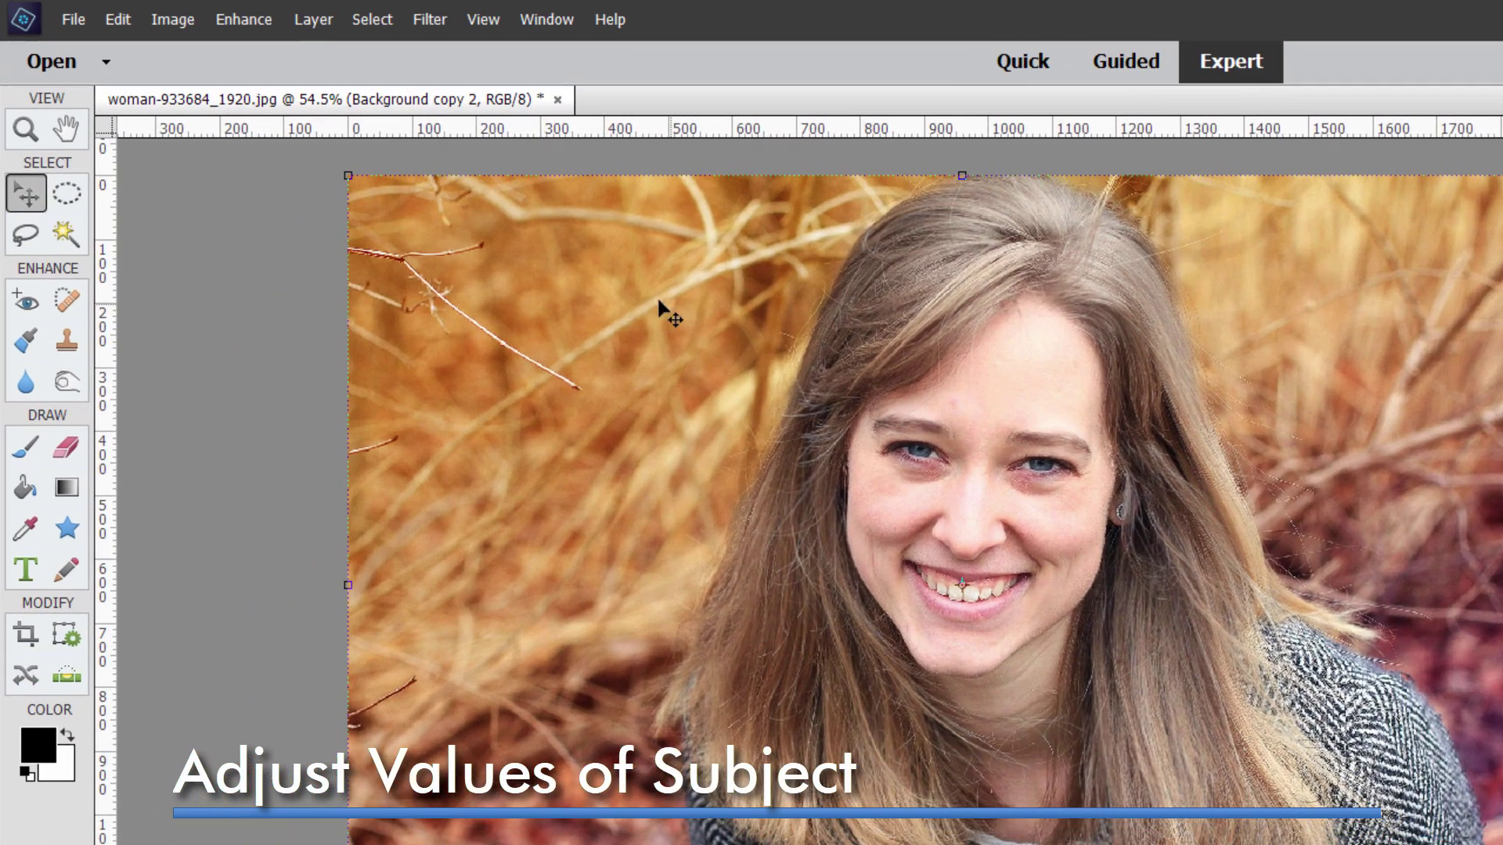
left_click(312, 20)
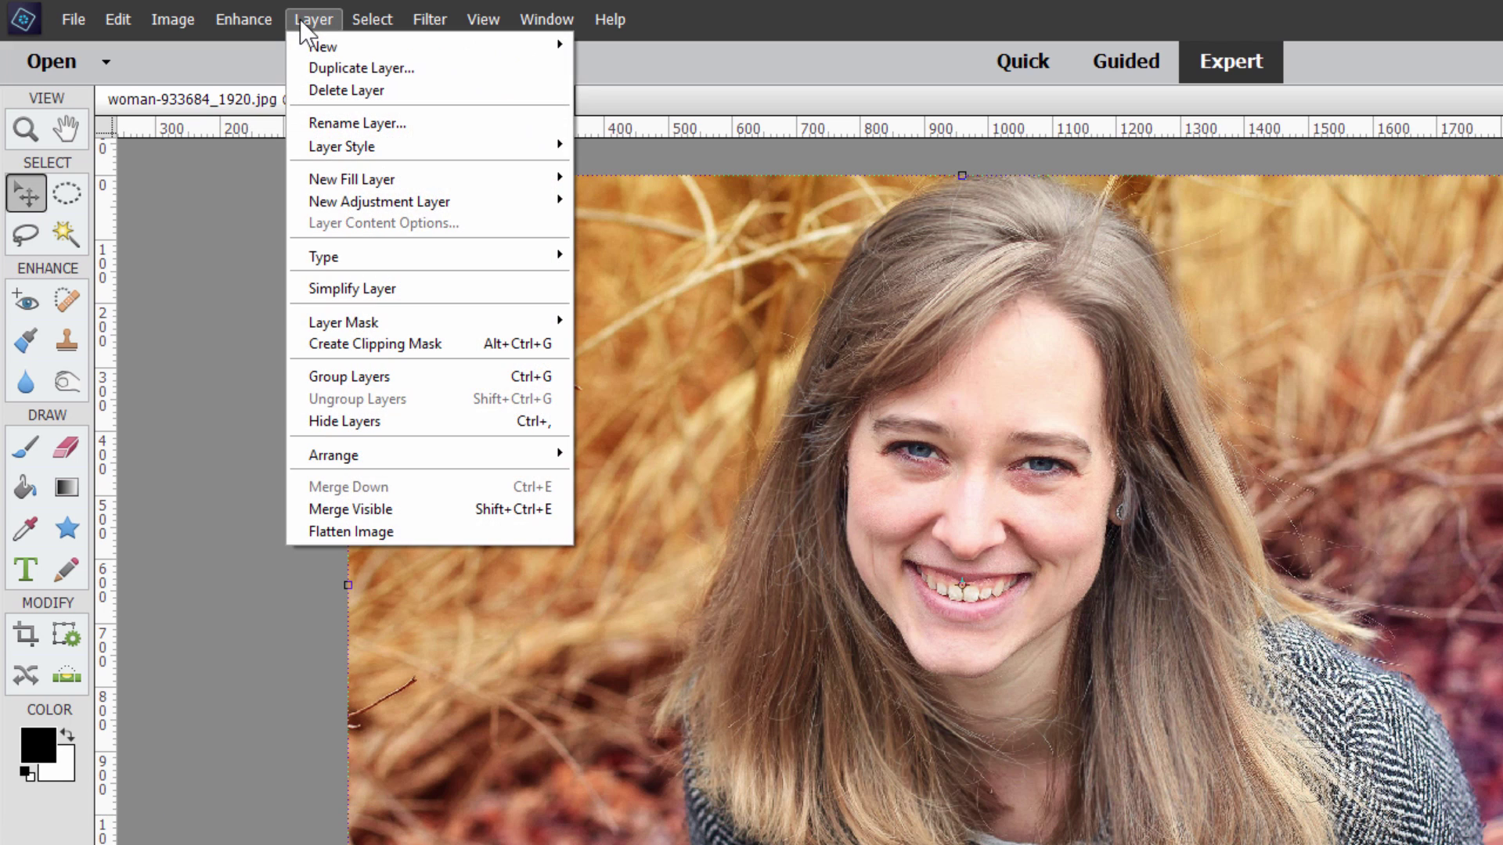
mouse_move(395, 205)
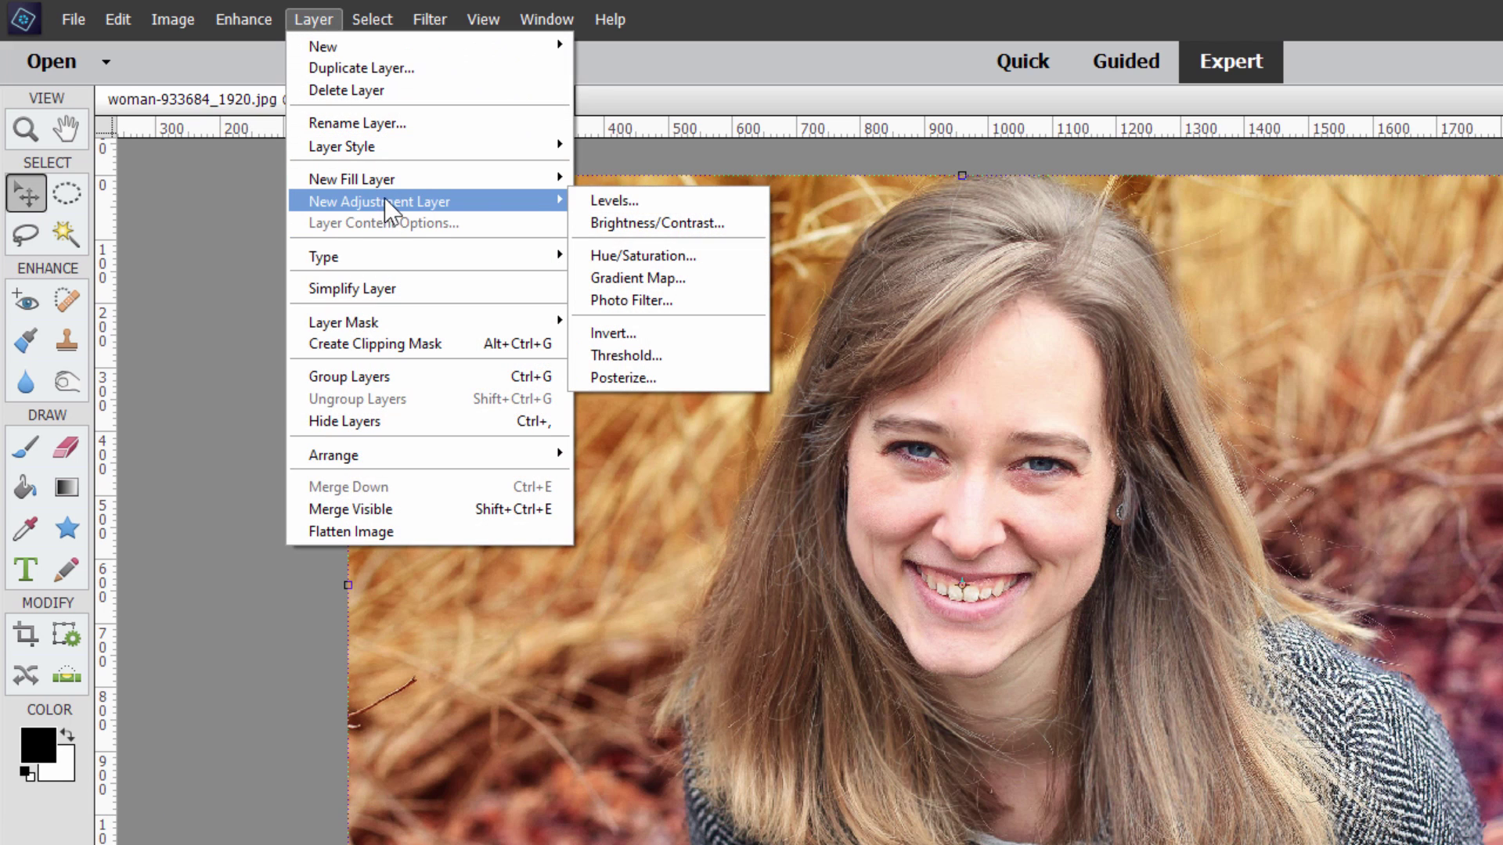
left_click(646, 202)
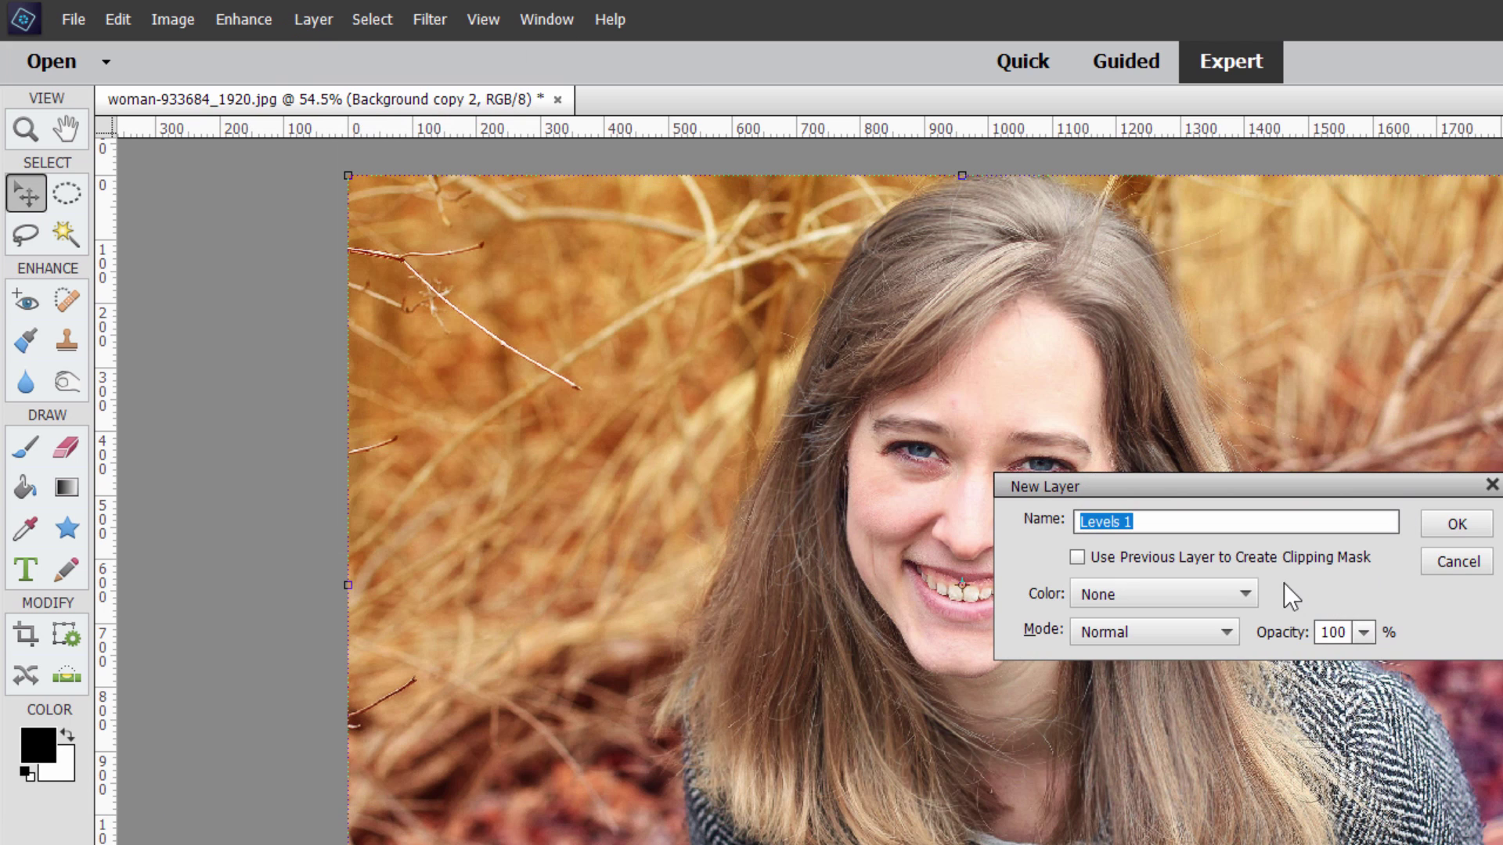
left_click(1078, 558)
left_click(1454, 525)
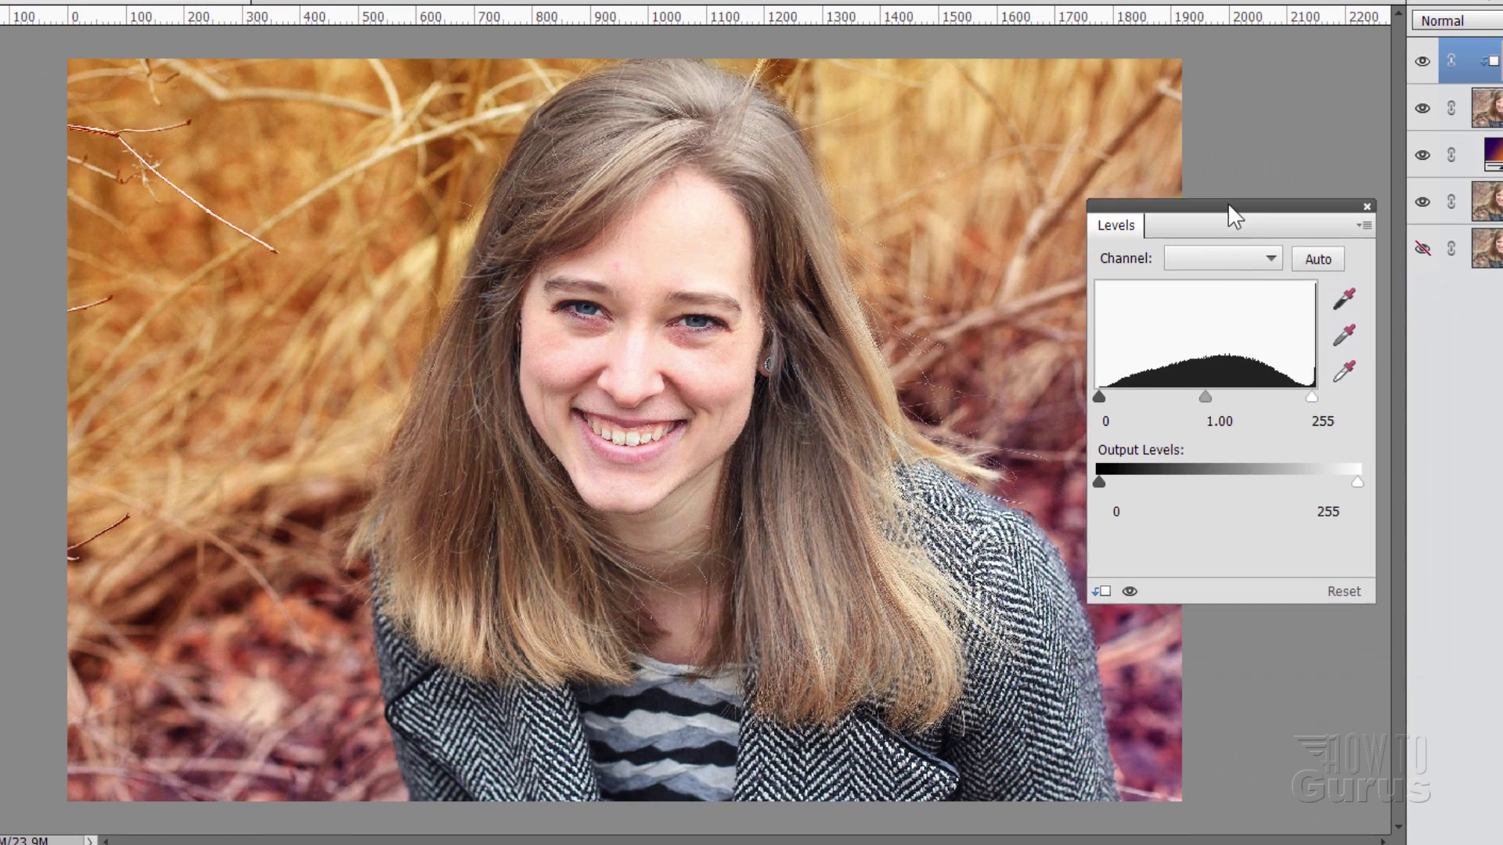
Boost the woman's contrast in Levels with black input about 19, white input 242 and midtone 0.83, easing the black point back slightly.
left_click_drag(1228, 208, 1227, 195)
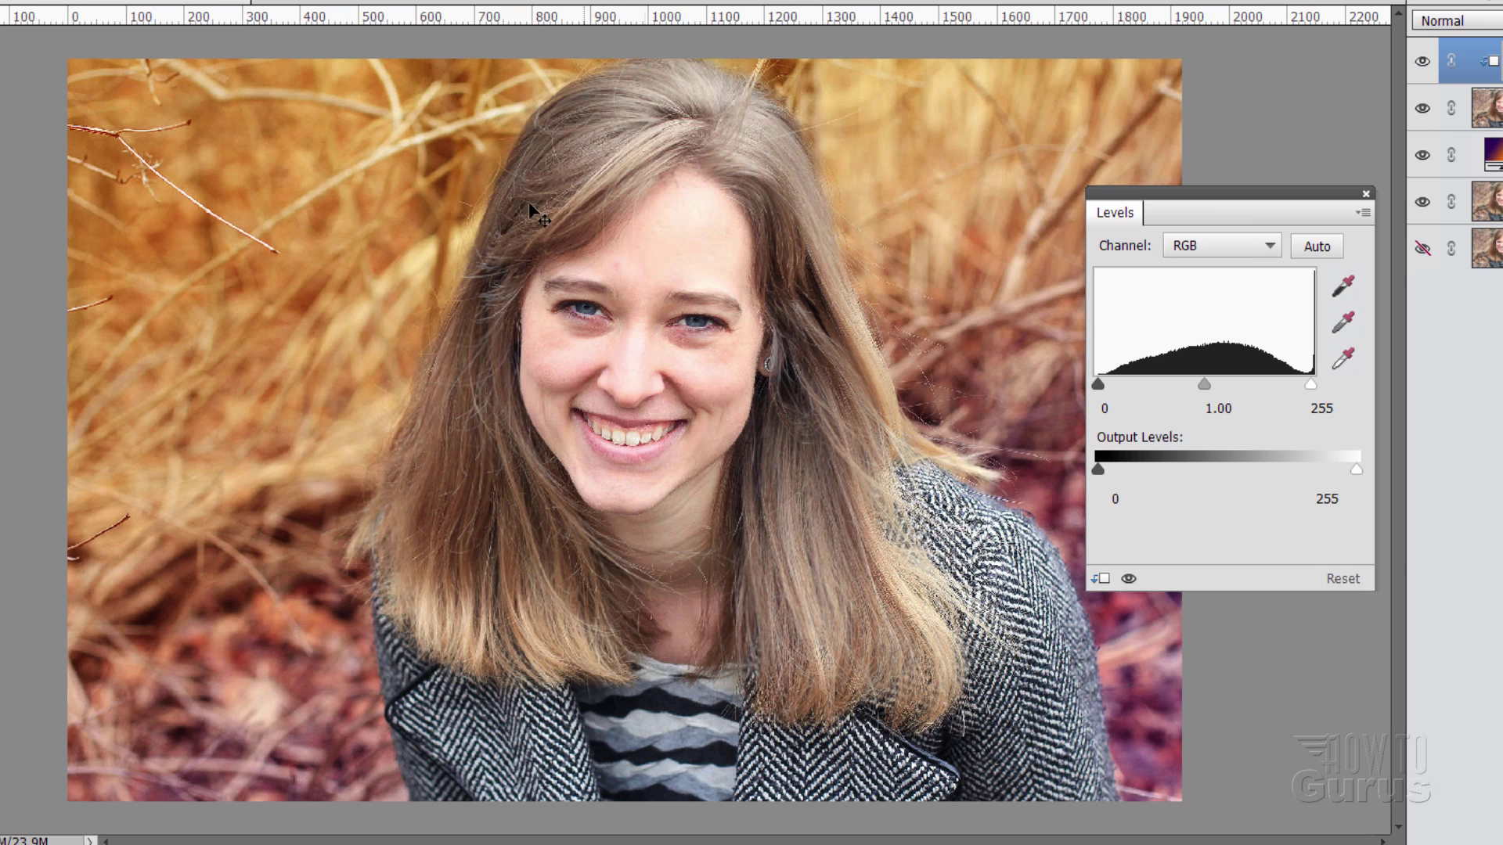
left_click(1105, 407)
left_click_drag(1098, 384, 1114, 382)
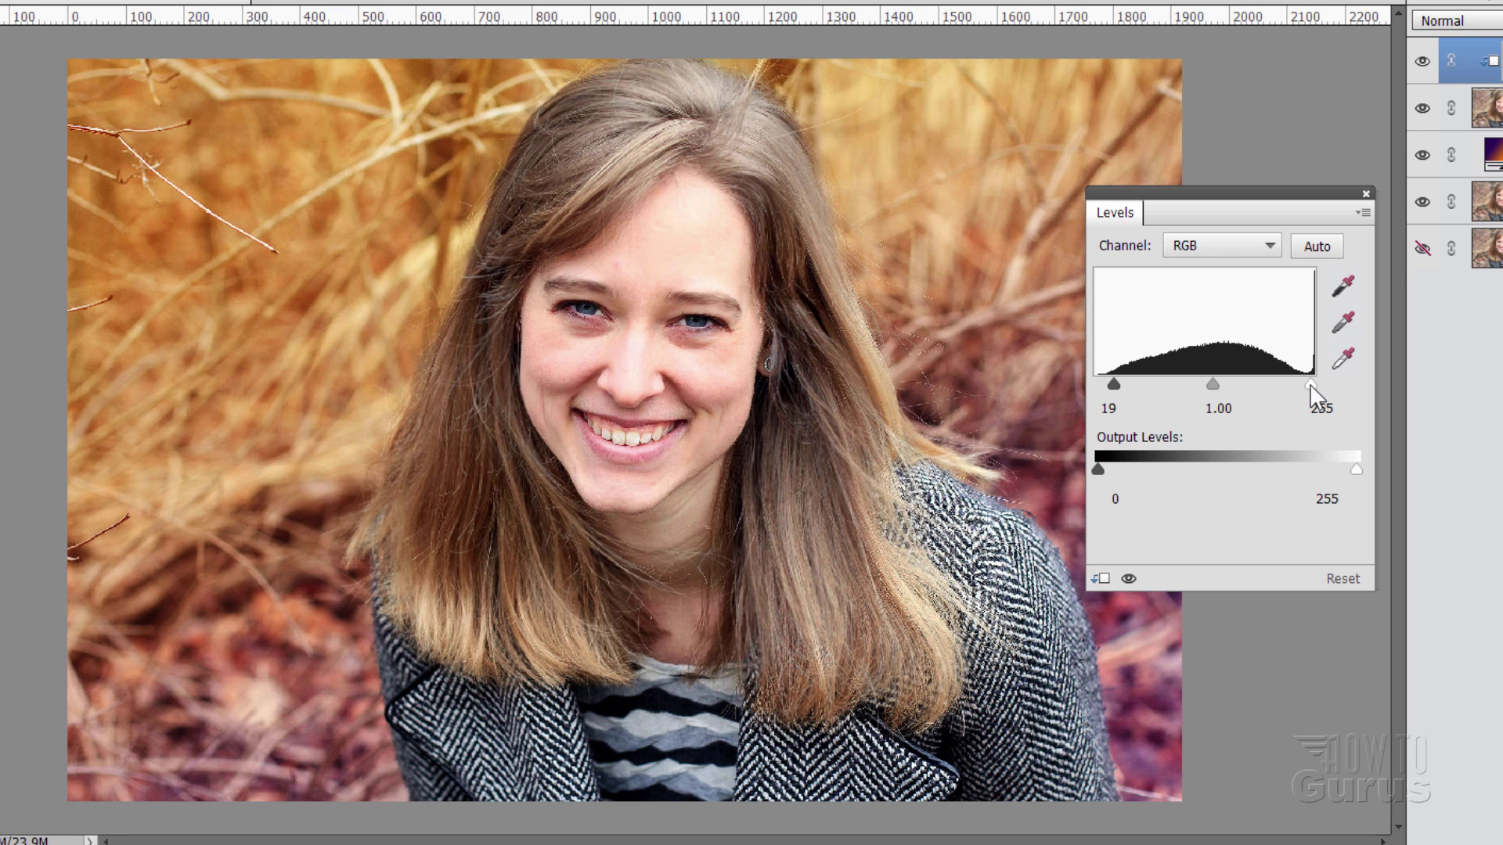
mouse_move(1311, 387)
left_mouse_down()
mouse_move(1252, 387)
mouse_move(1322, 382)
mouse_move(1300, 384)
left_mouse_up()
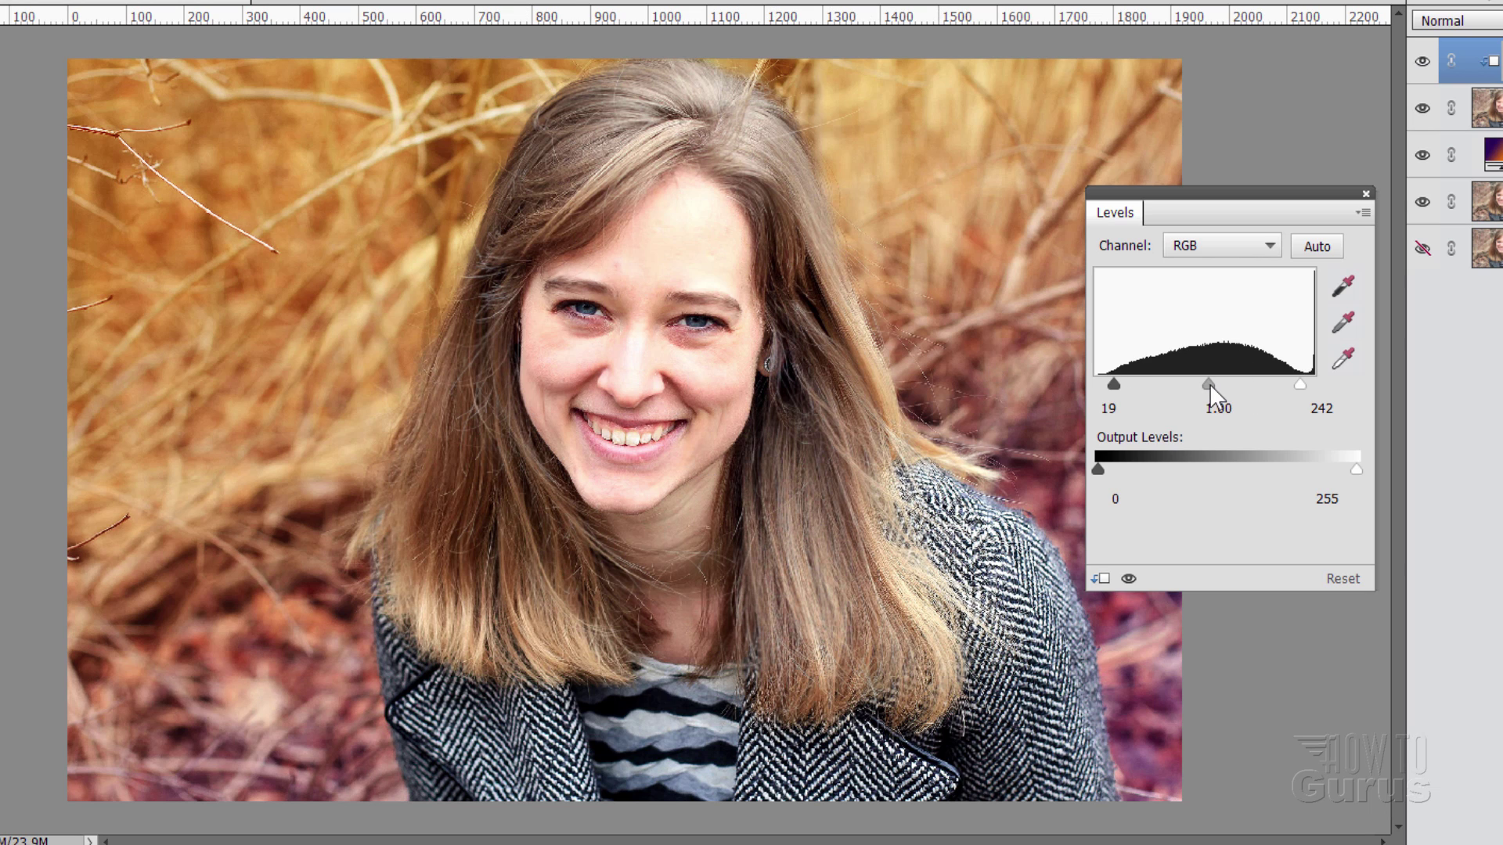
left_click_drag(1209, 384, 1217, 387)
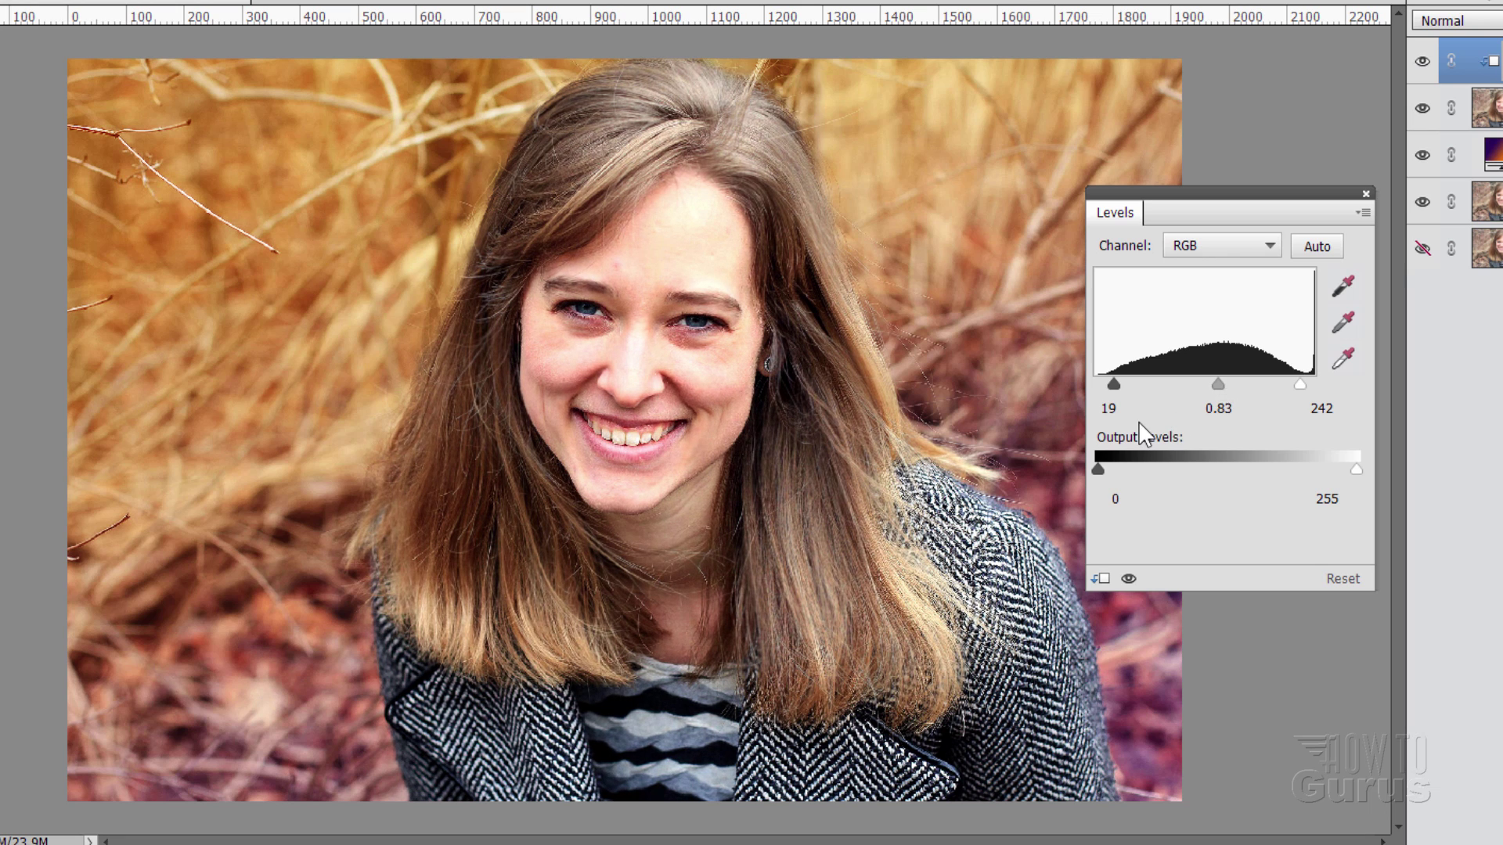
left_click_drag(1114, 383, 1110, 383)
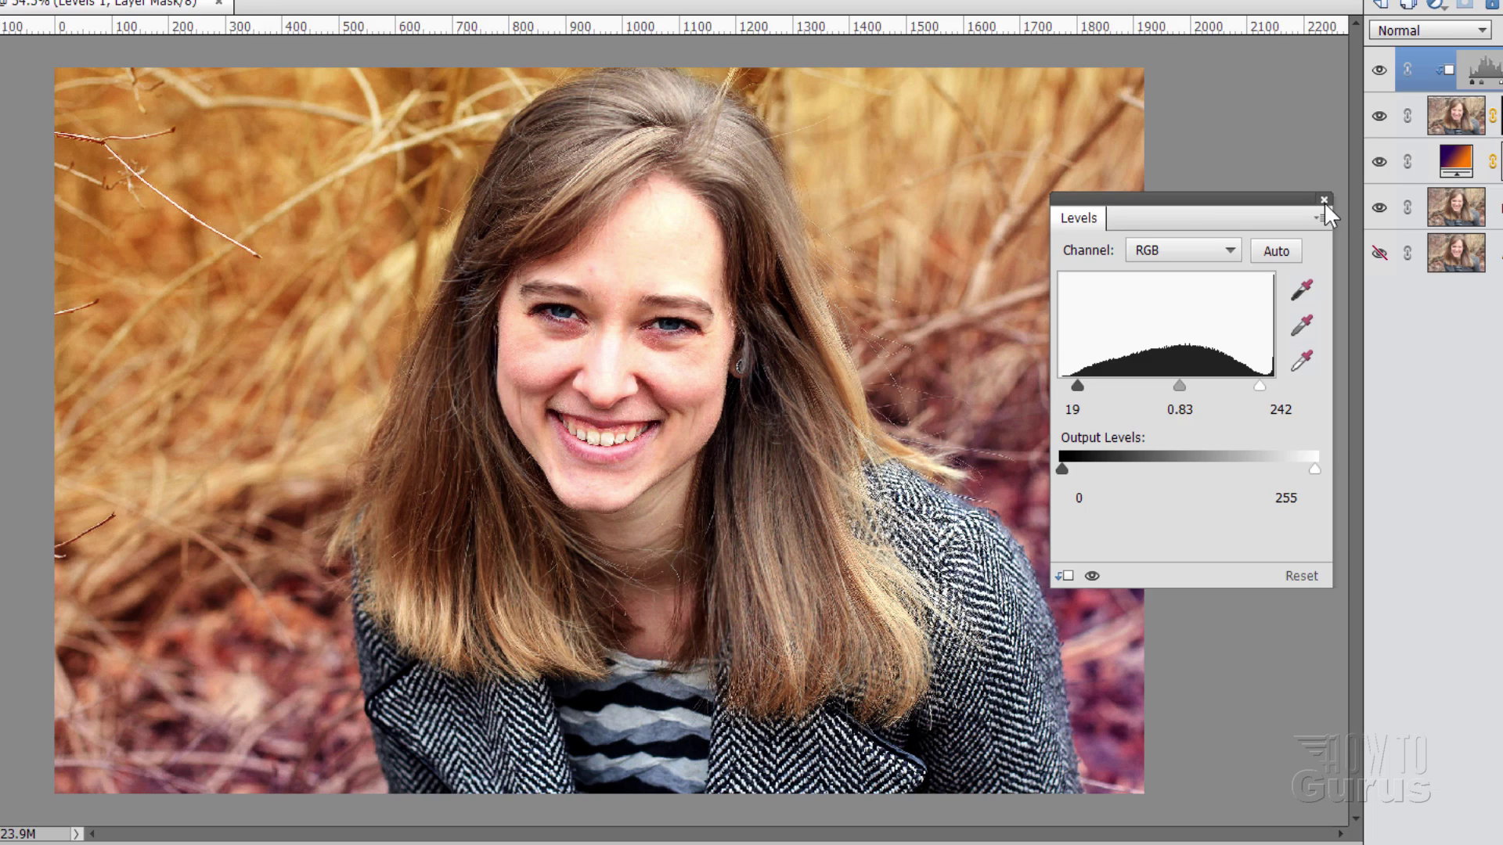
left_click(1322, 201)
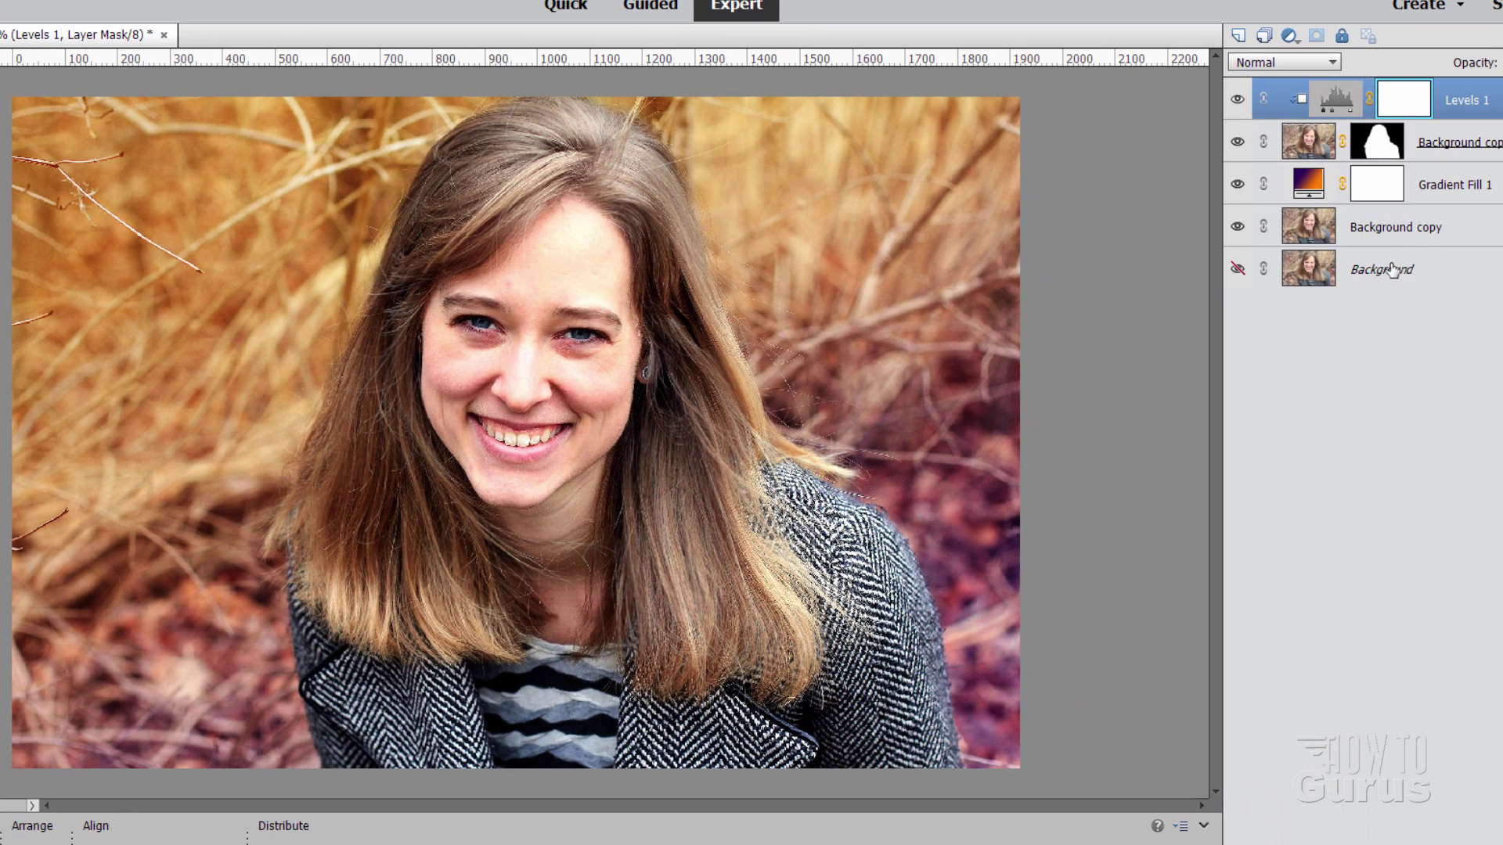
Duplicate the original Background layer and move the copy to the top of the layer stack.
left_click(1444, 254)
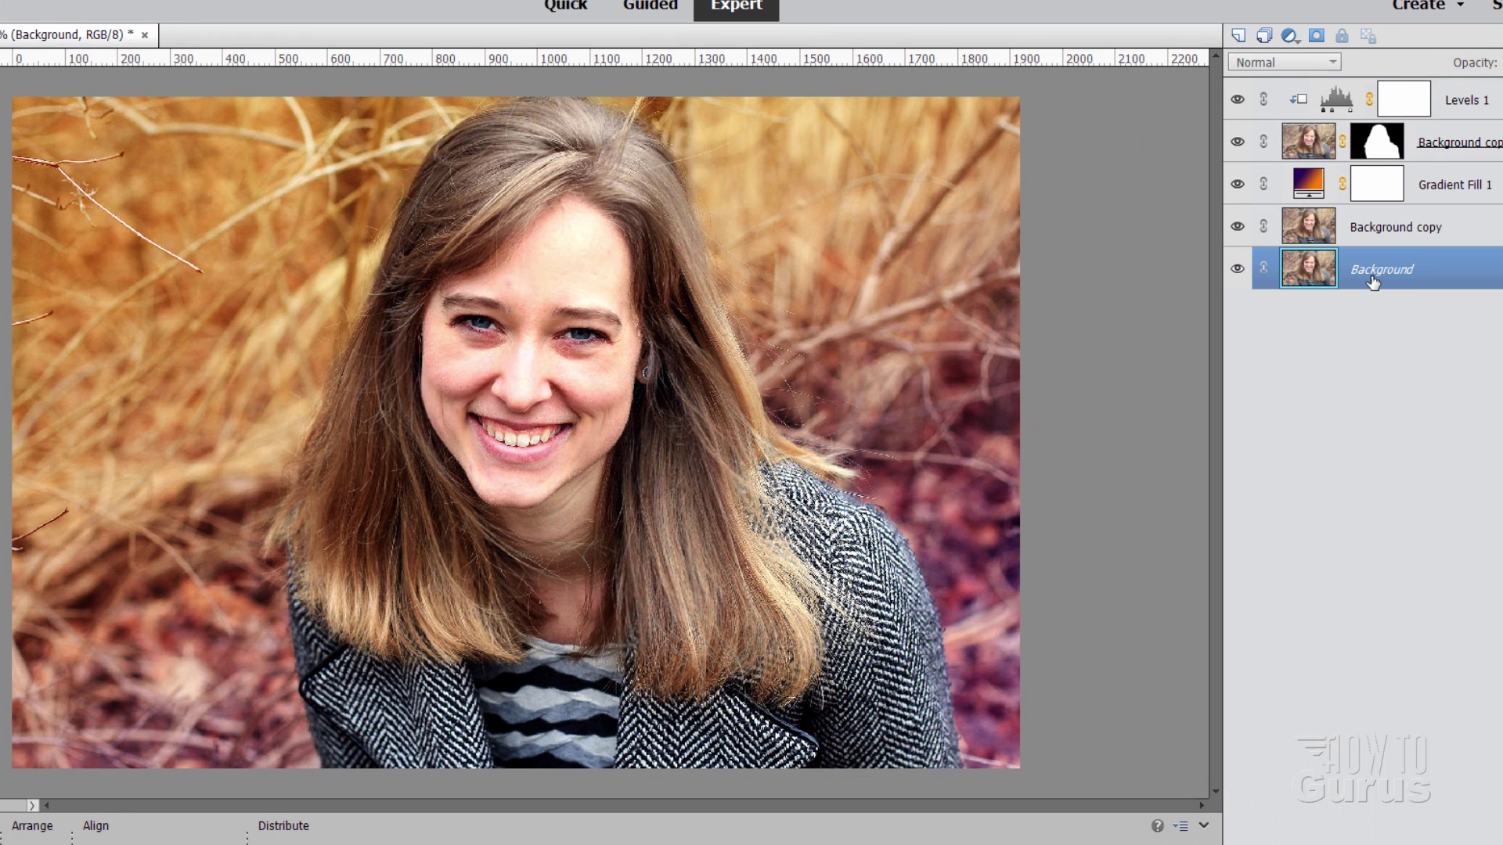
right_click(1375, 280)
left_click(1406, 322)
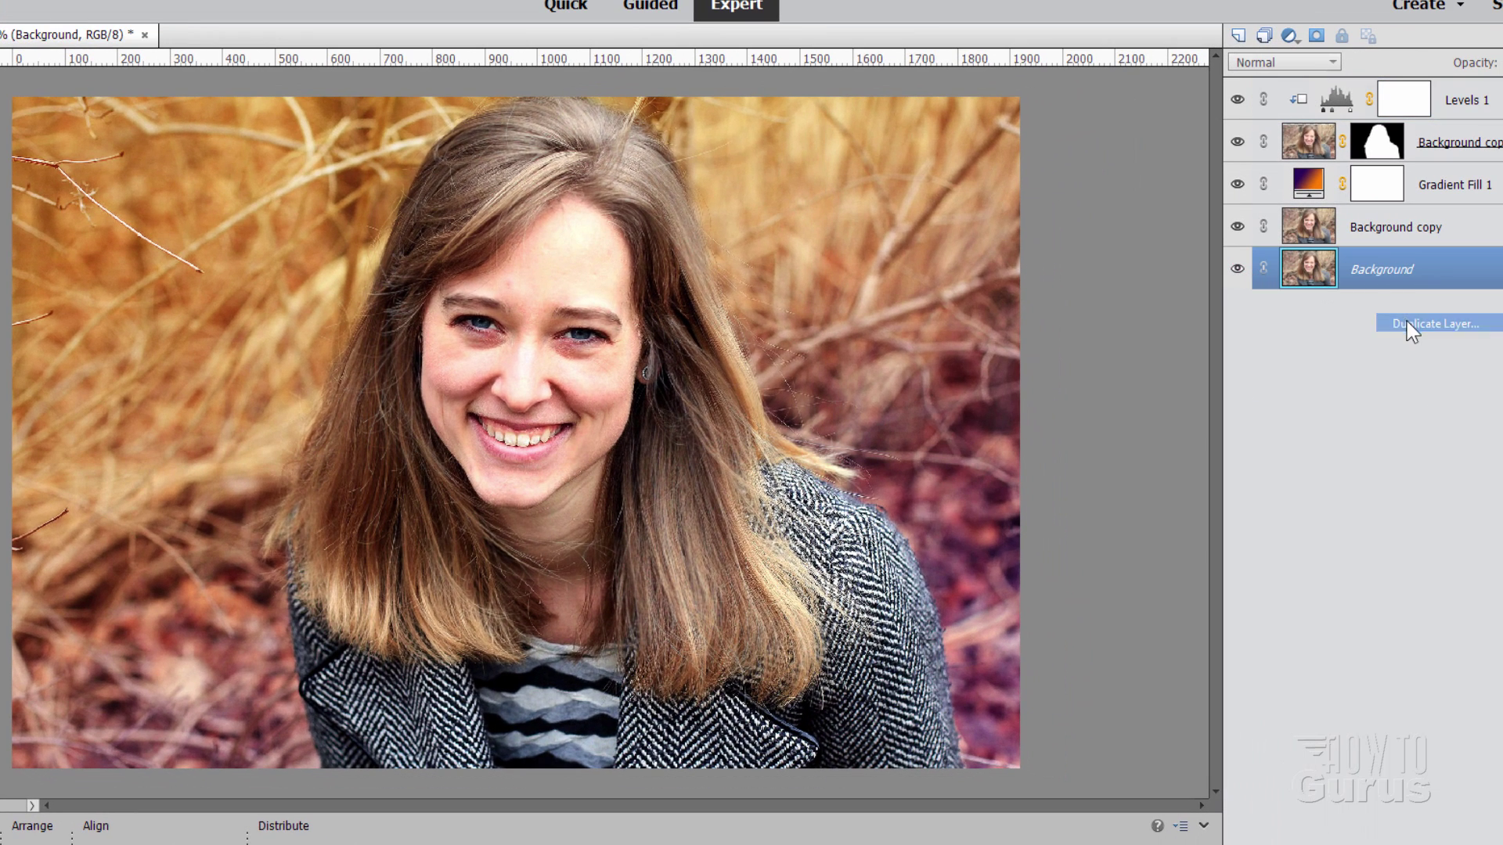
left_click(821, 268)
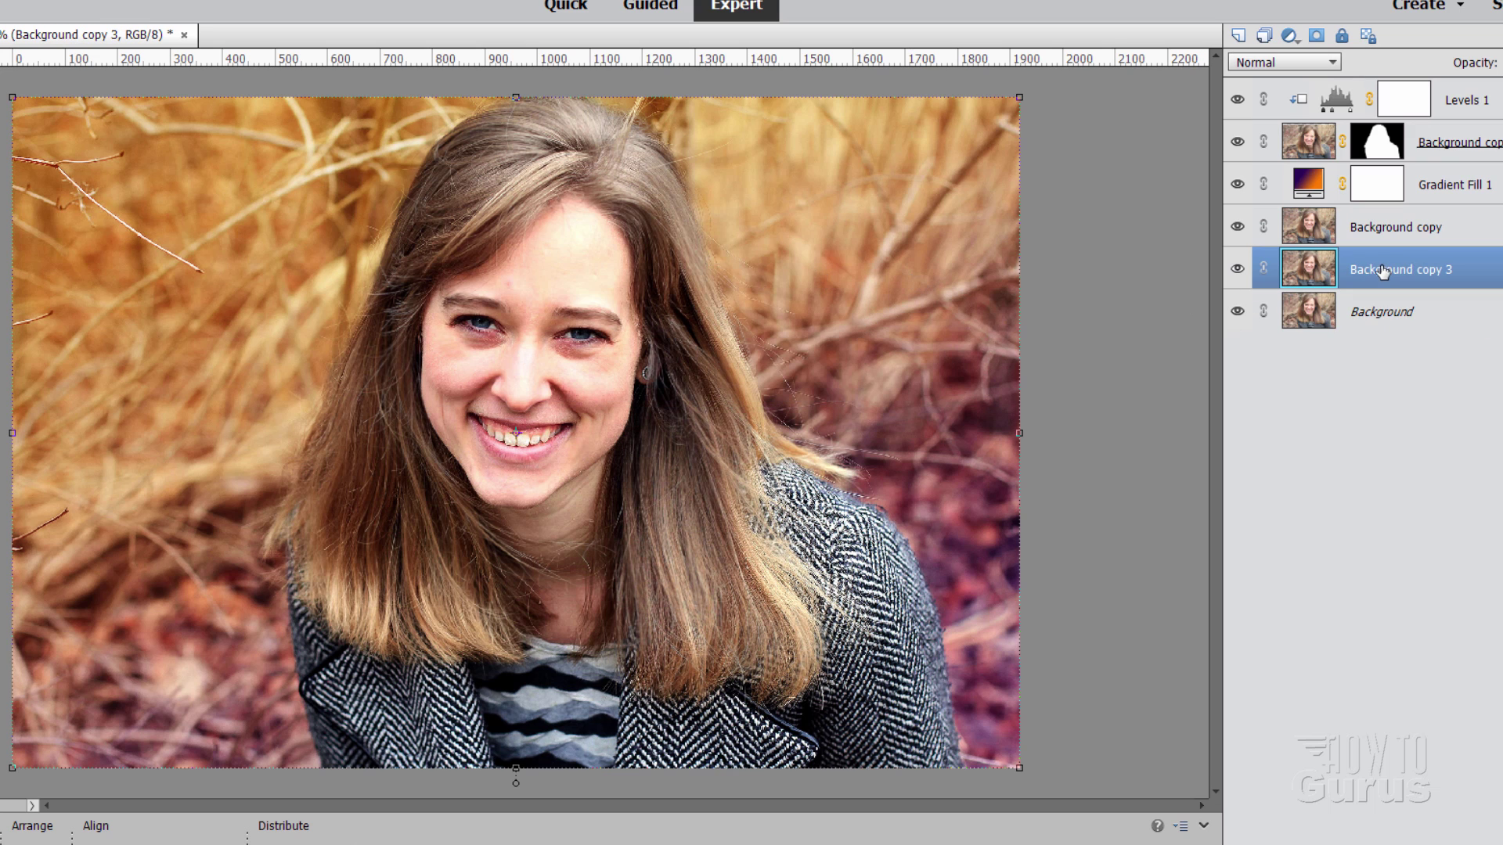
left_click_drag(1378, 265, 1363, 84)
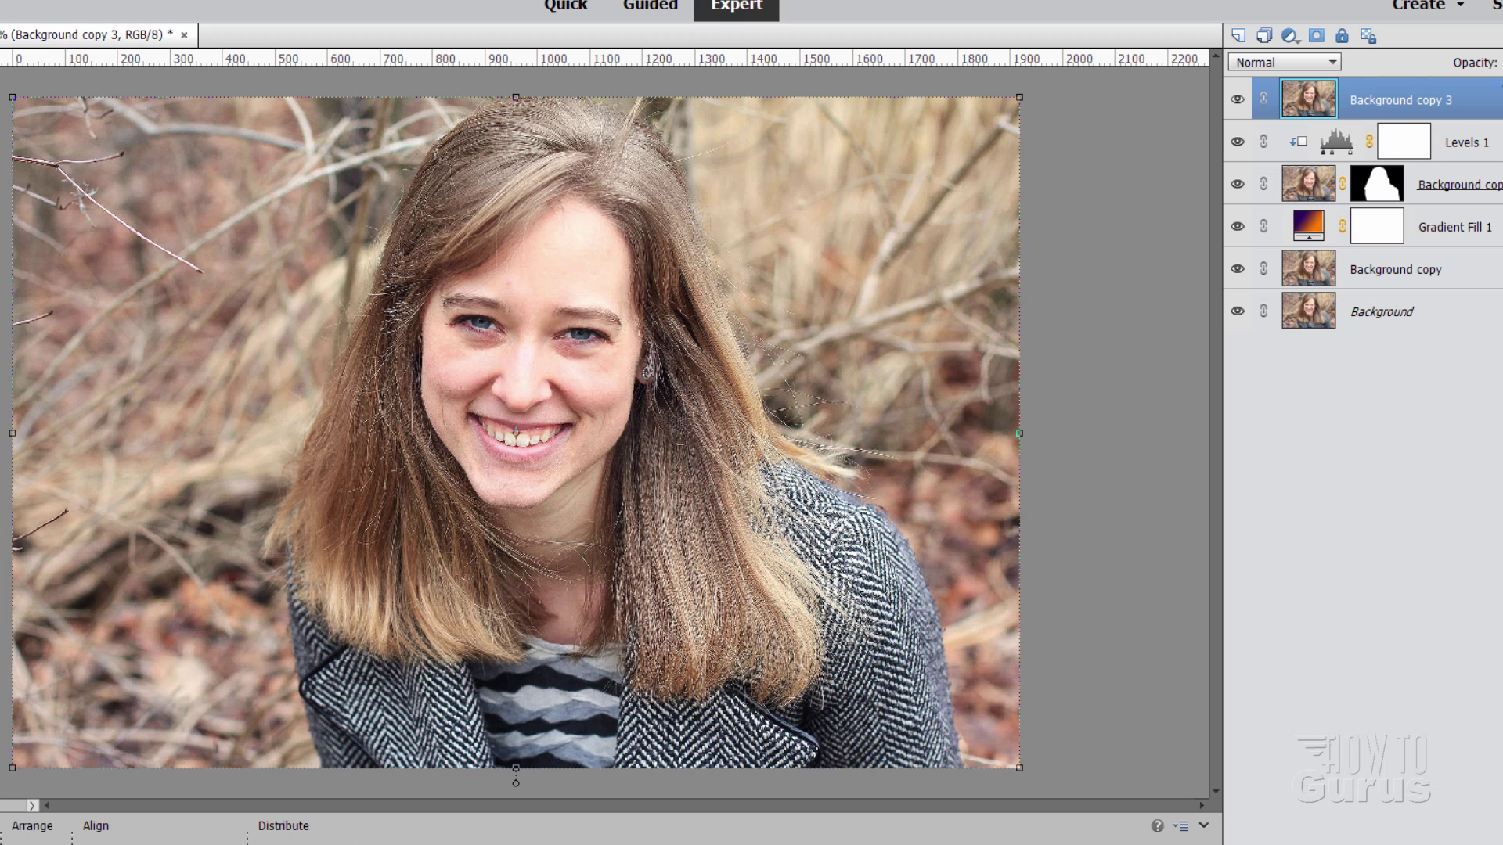
Toggle the visibility of the topmost original copy to compare the portrait before and after, leaving the copy hidden.
left_click(1237, 101)
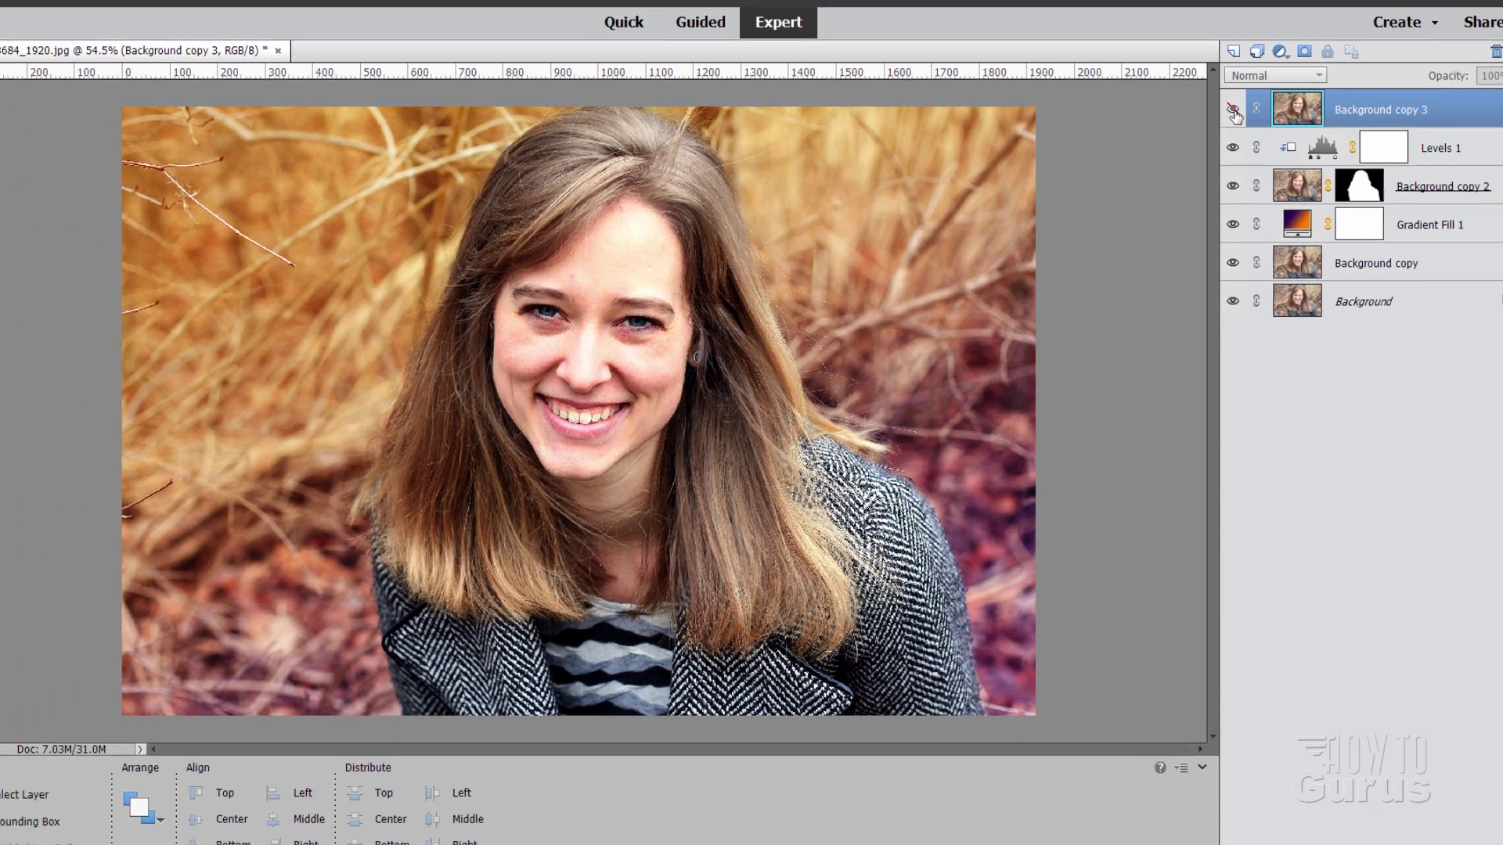
left_click(1237, 100)
left_click(1228, 120)
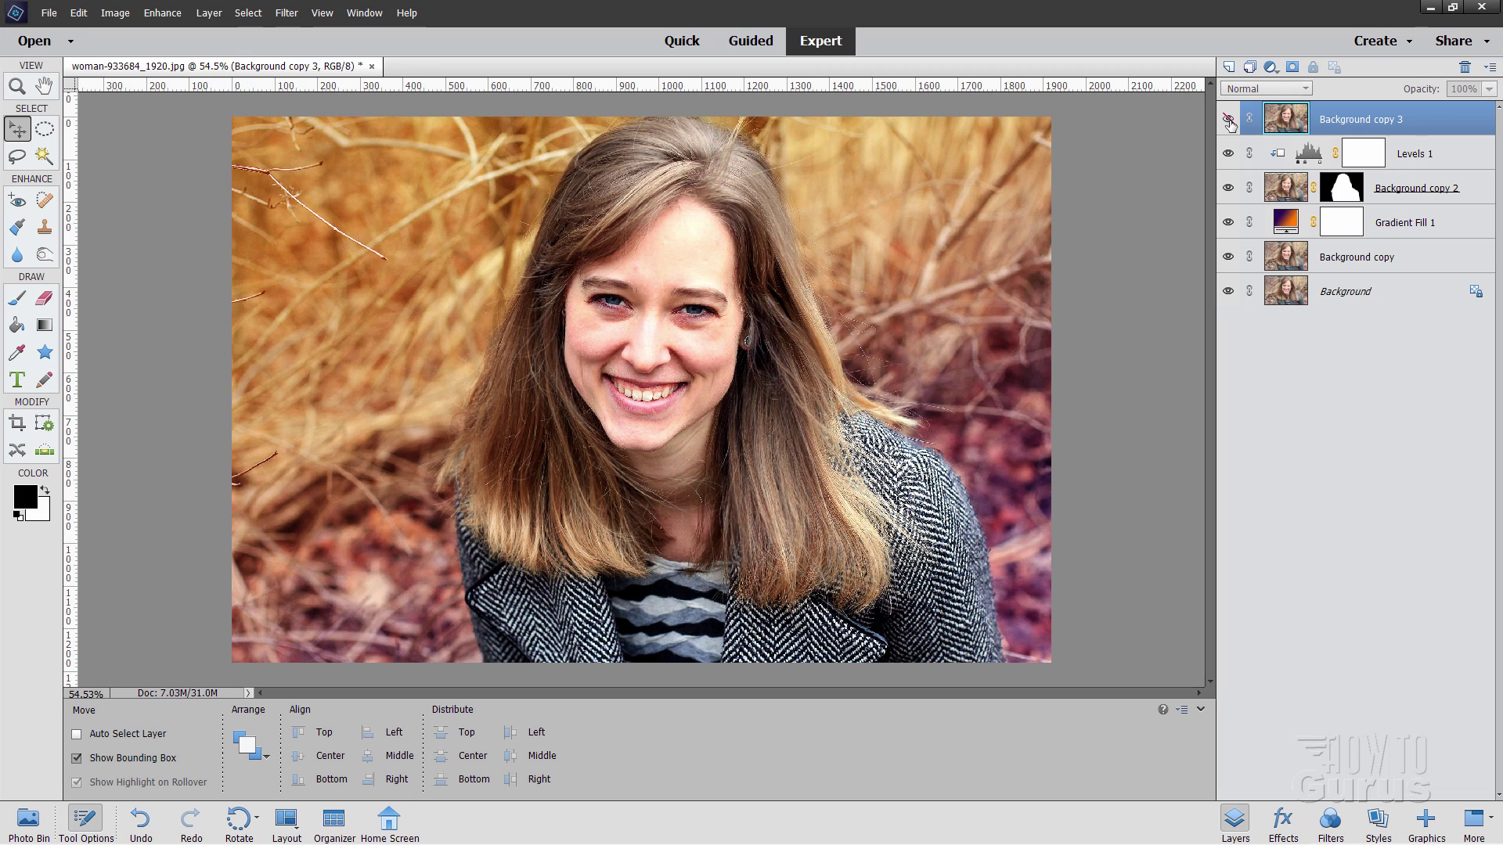